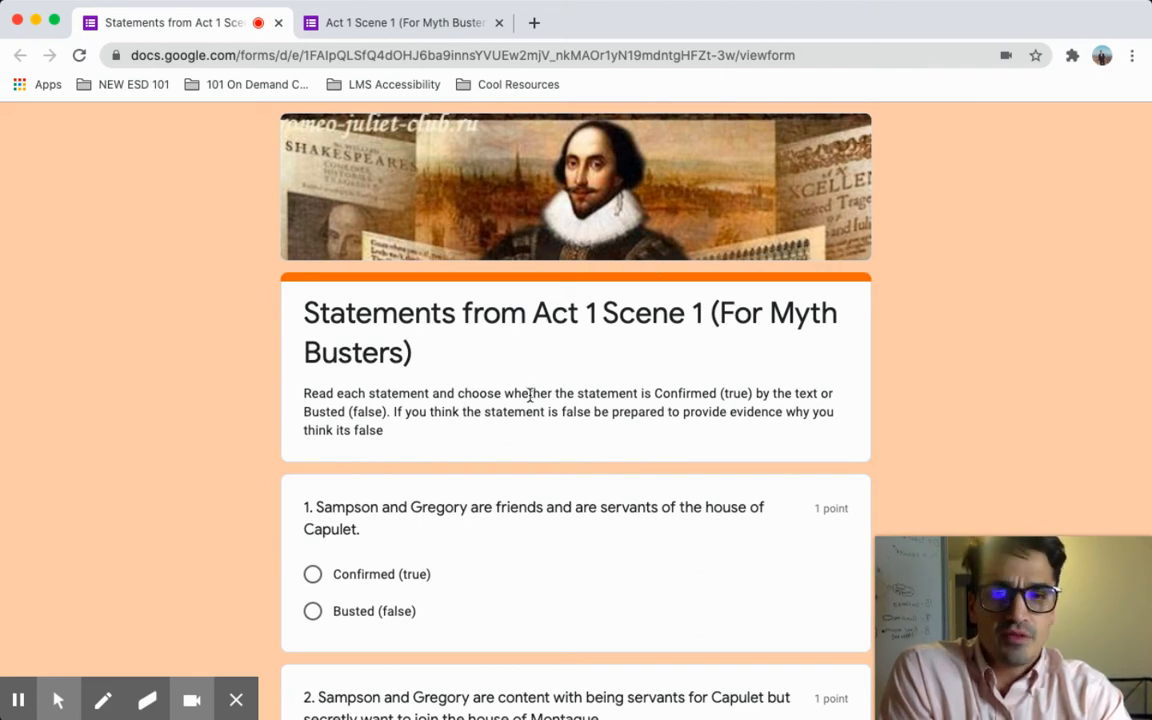
Read the Myth Busters form's instructions and look through its statements about Act 1 Scene 1
scroll(404, 390, "down", 2)
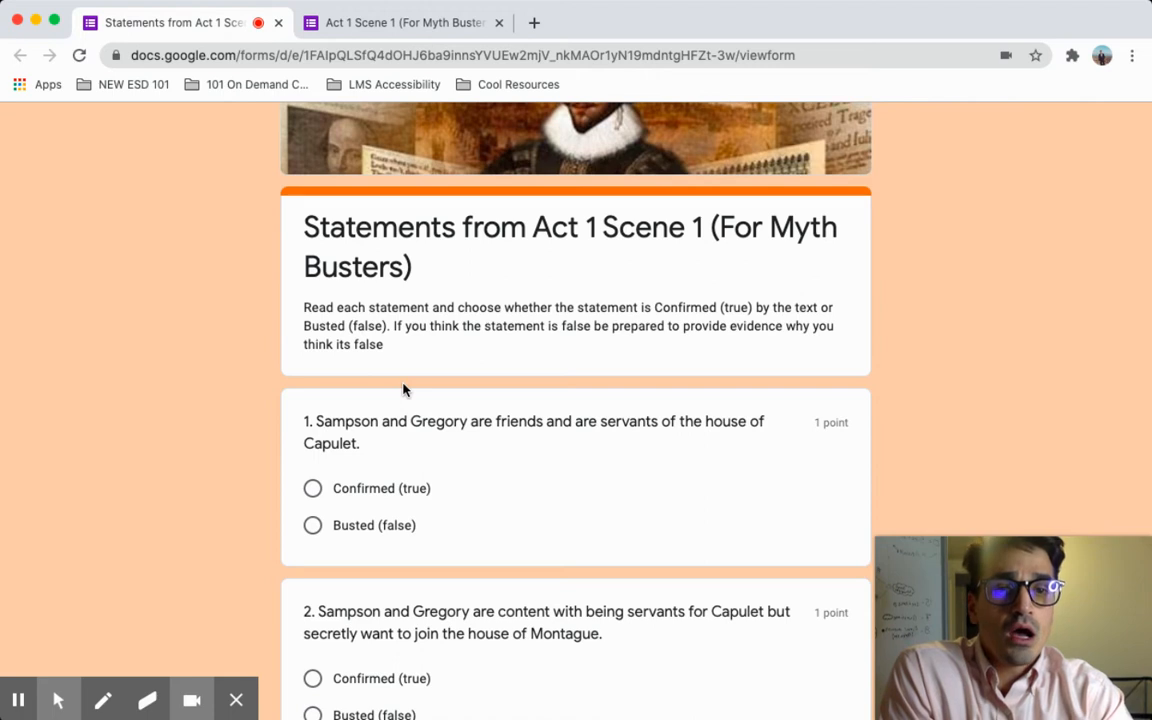
scroll(404, 390, "up", 1)
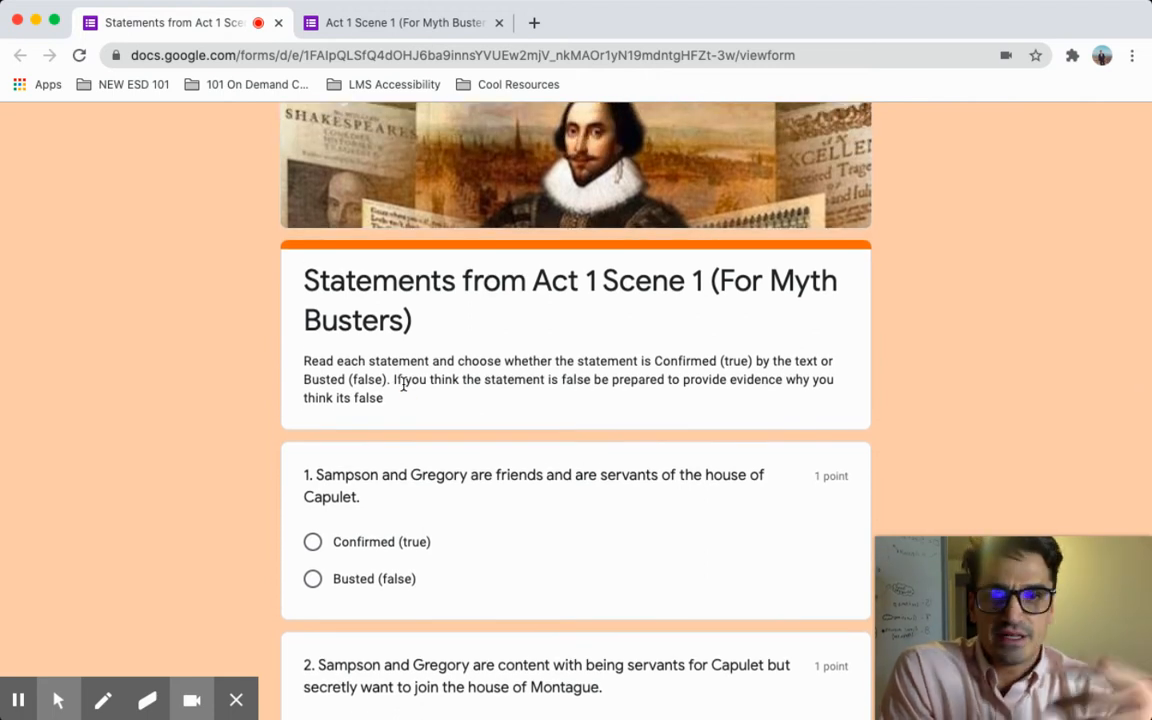
scroll(404, 388, "up", 1)
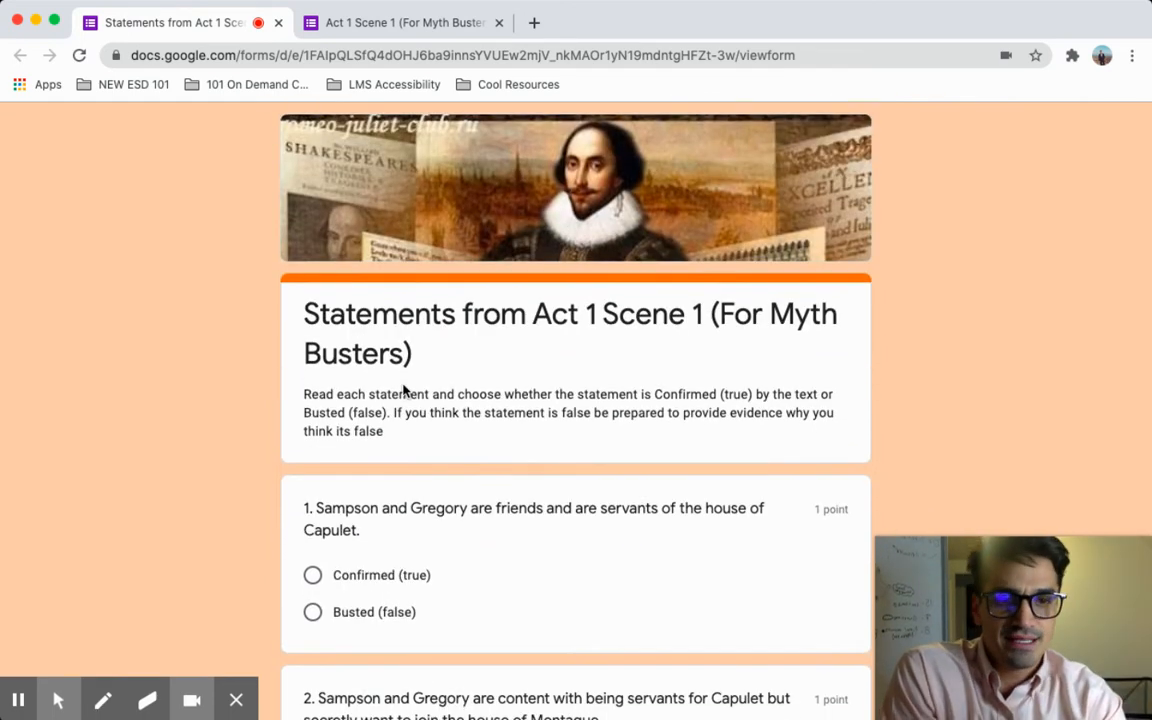
scroll(404, 390, "down", 3)
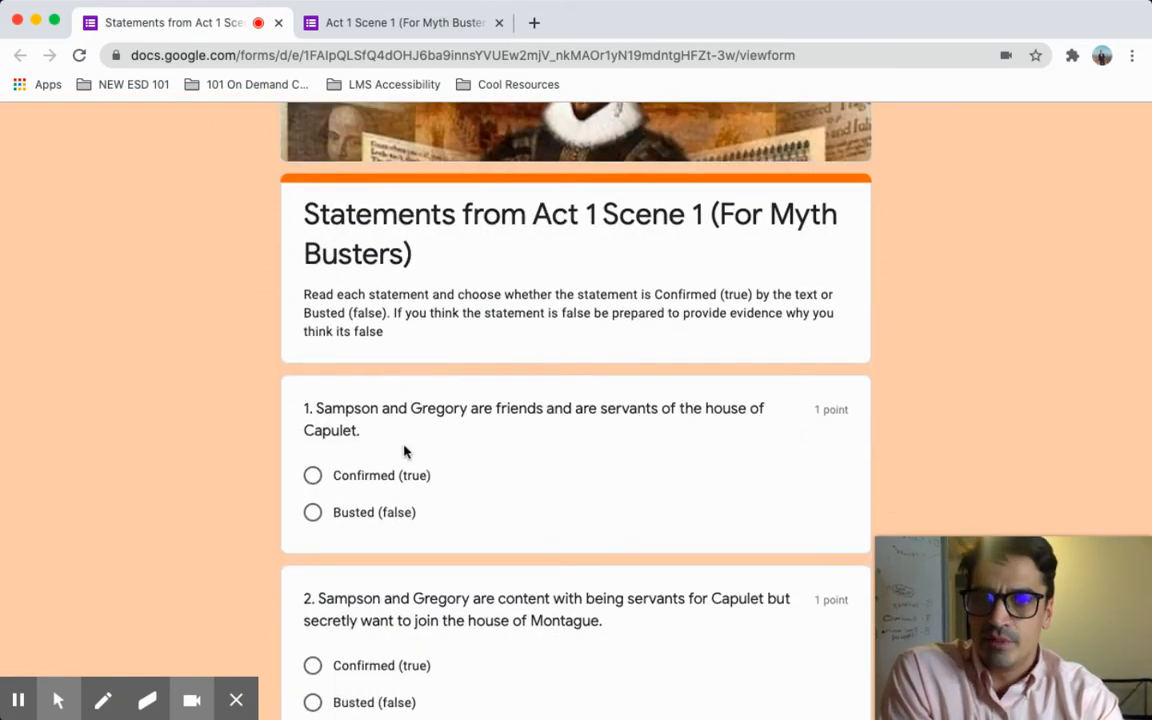
scroll(450, 553, "down", 10)
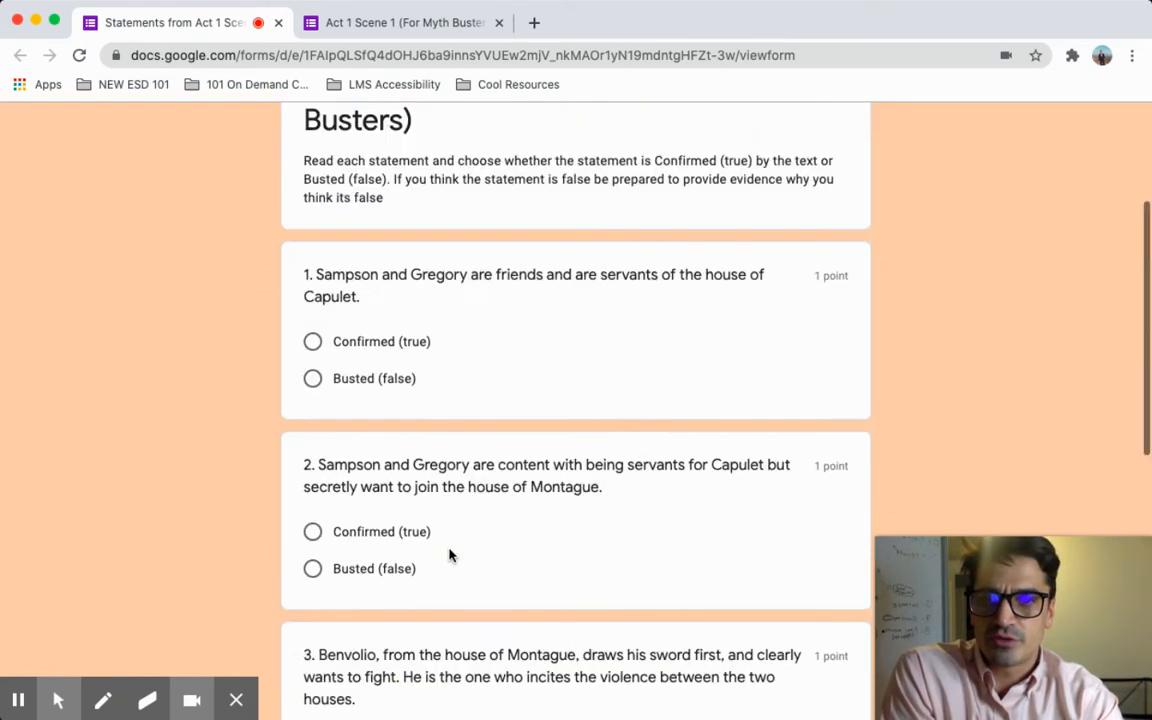
scroll(450, 540, "up", 5)
scroll(465, 512, "down", 2)
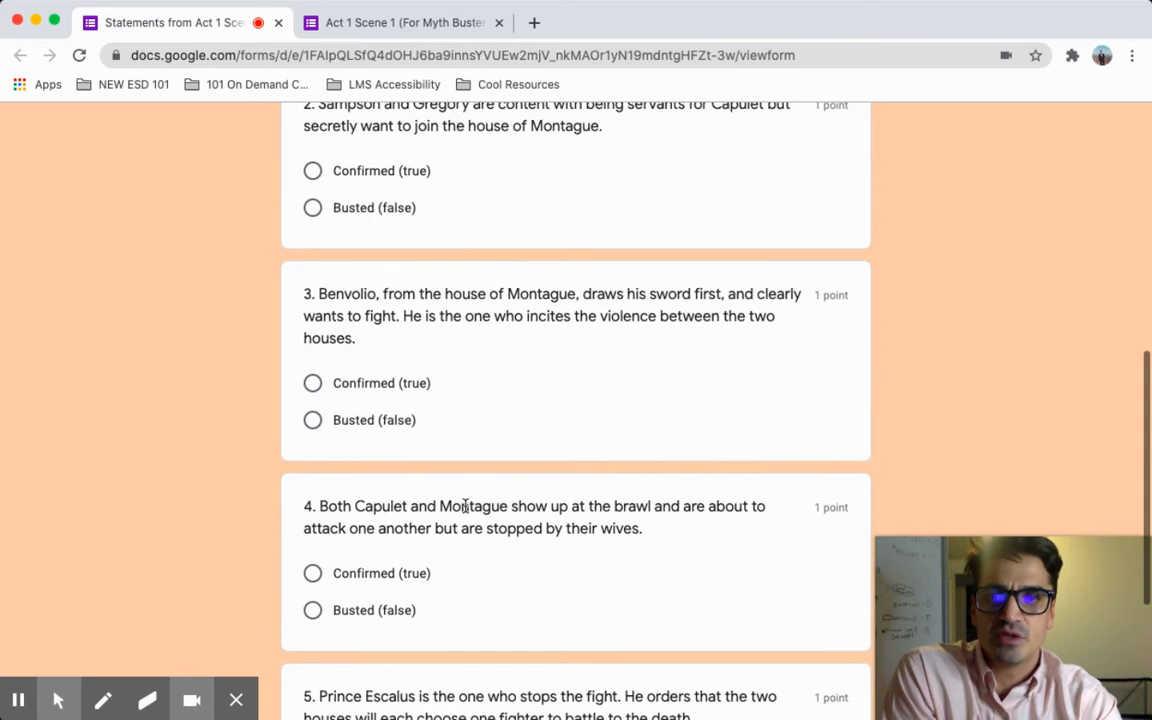
Answer statements 1 through 5 with Confirmed (true)
scroll(465, 506, "up", 6)
left_click(312, 200)
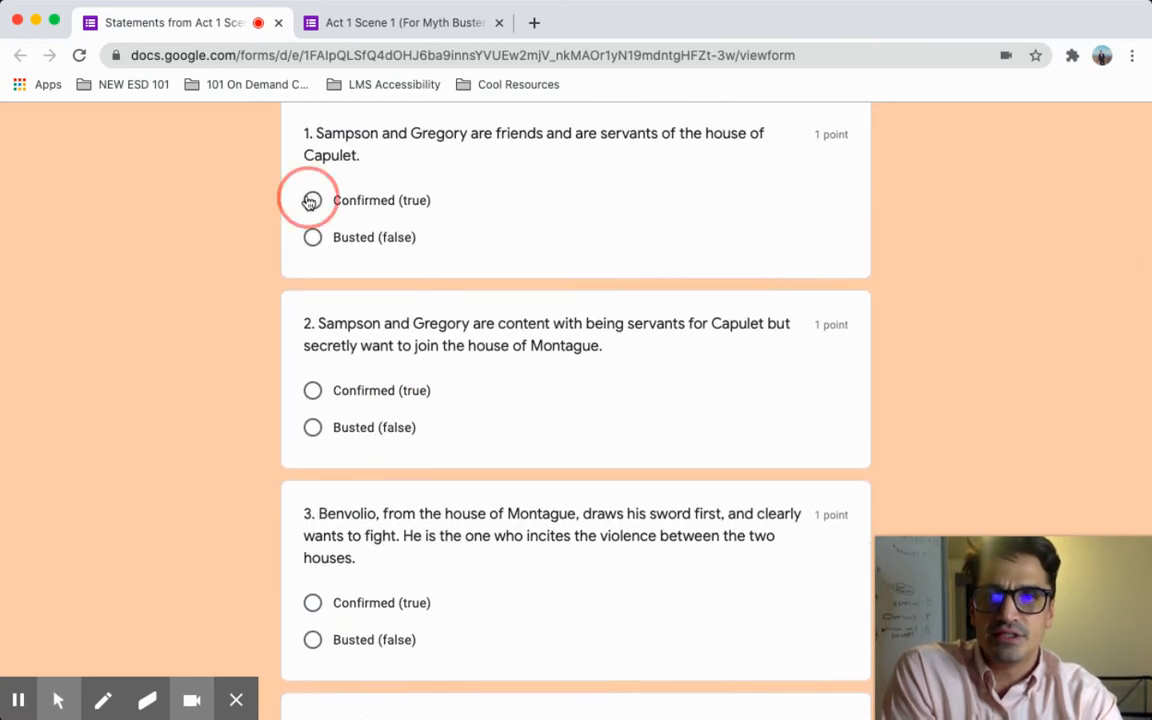
left_click(312, 423)
scroll(362, 490, "down", 4)
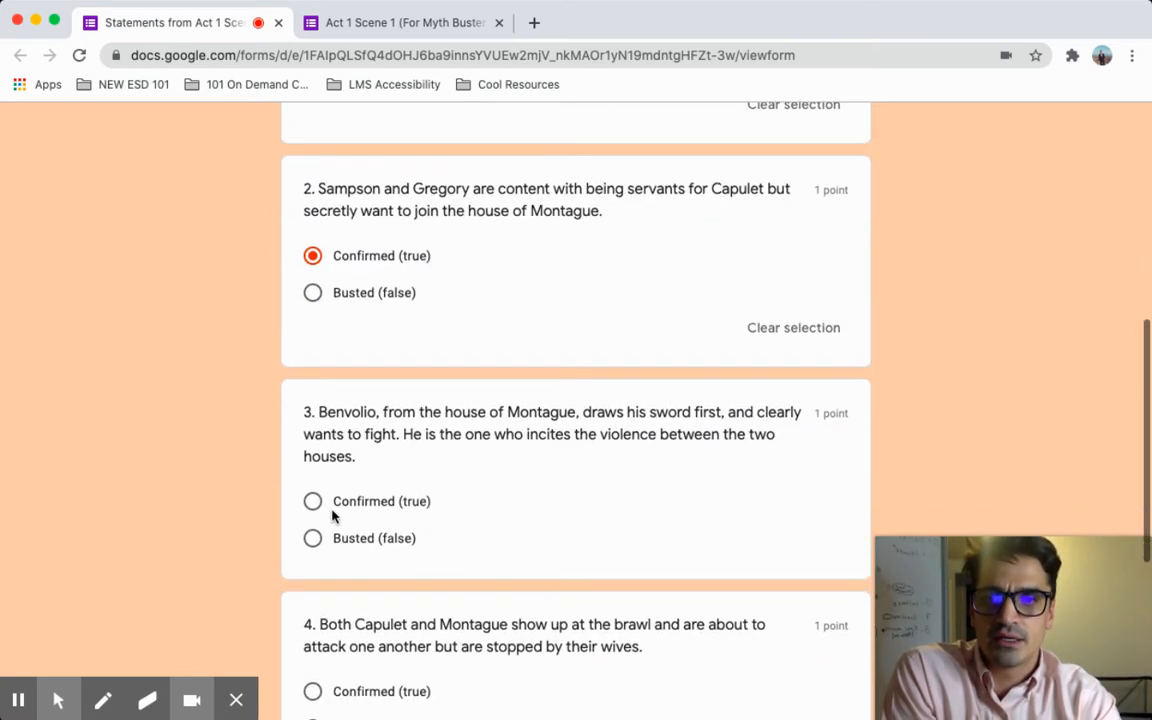
left_click(312, 502)
scroll(311, 508, "down", 5)
left_click(312, 522)
scroll(312, 525, "down", 5)
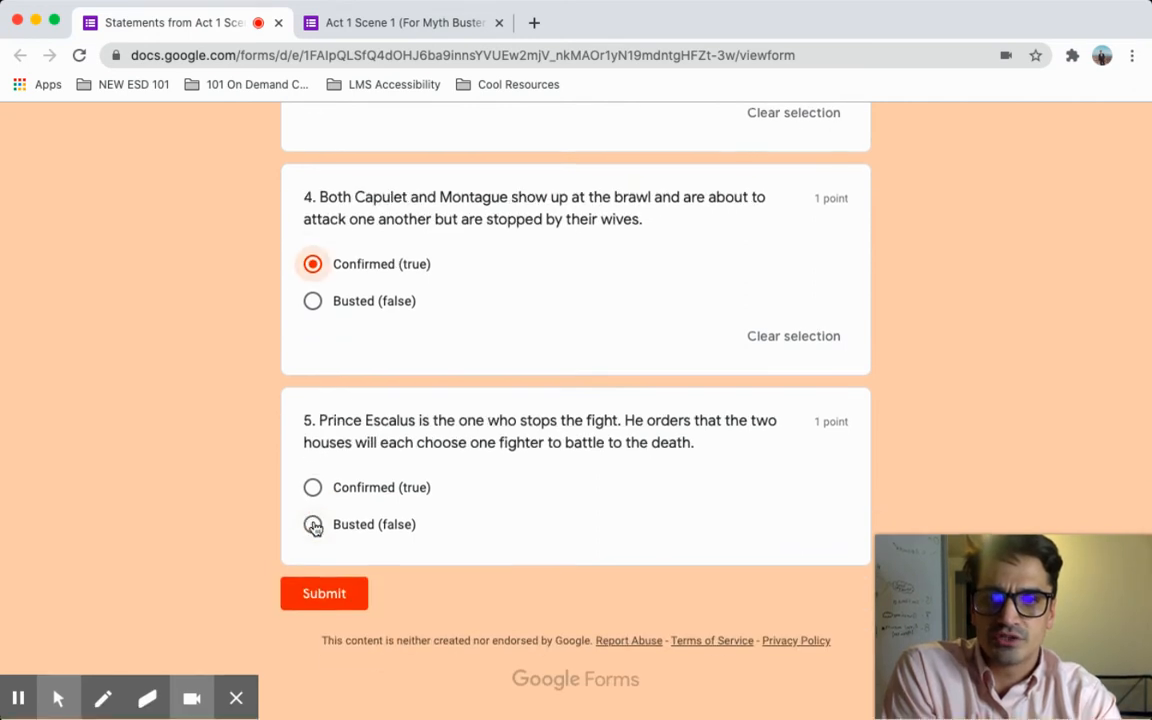
left_click(312, 489)
Review the chosen answers, change statement 5 to Busted (false) and submit the form
scroll(512, 437, "up", 15)
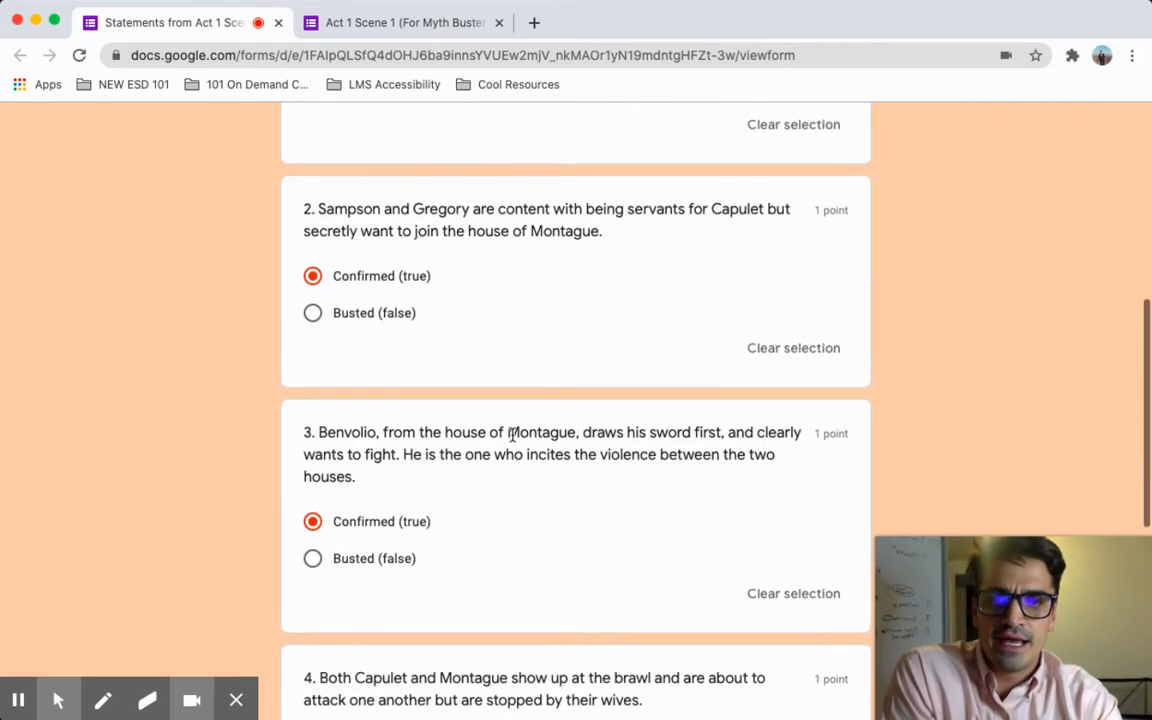
scroll(512, 440, "down", 10)
scroll(512, 441, "down", 5)
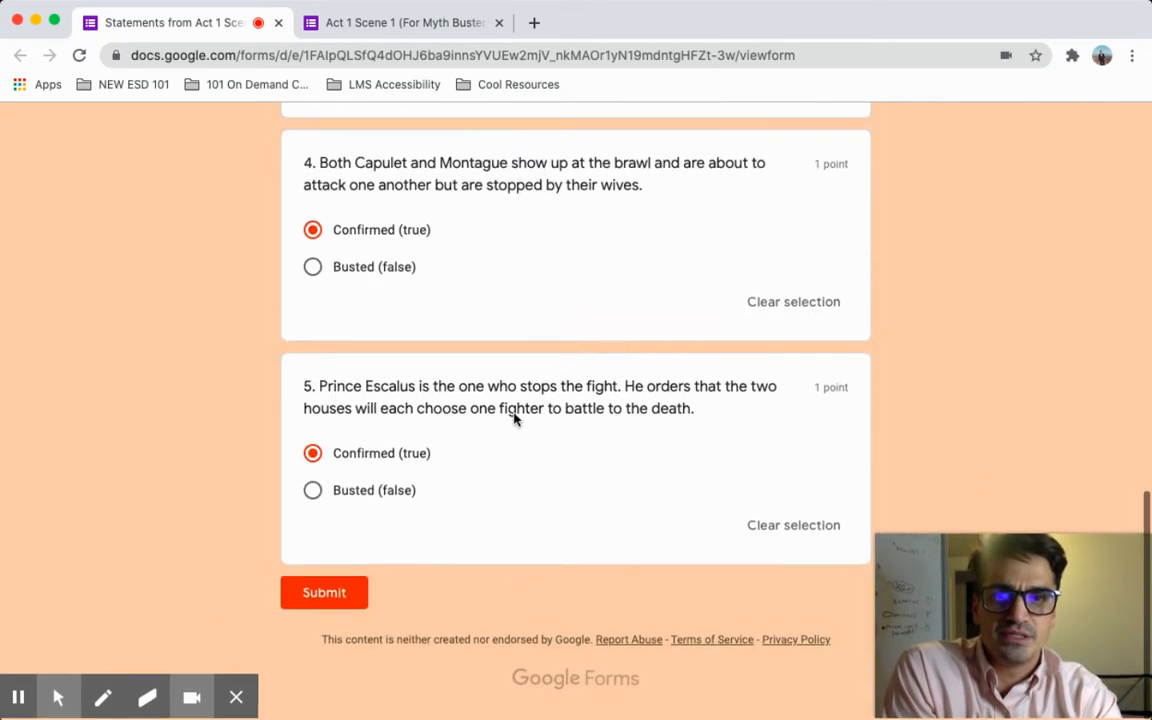
scroll(514, 417, "up", 15)
scroll(514, 417, "down", 15)
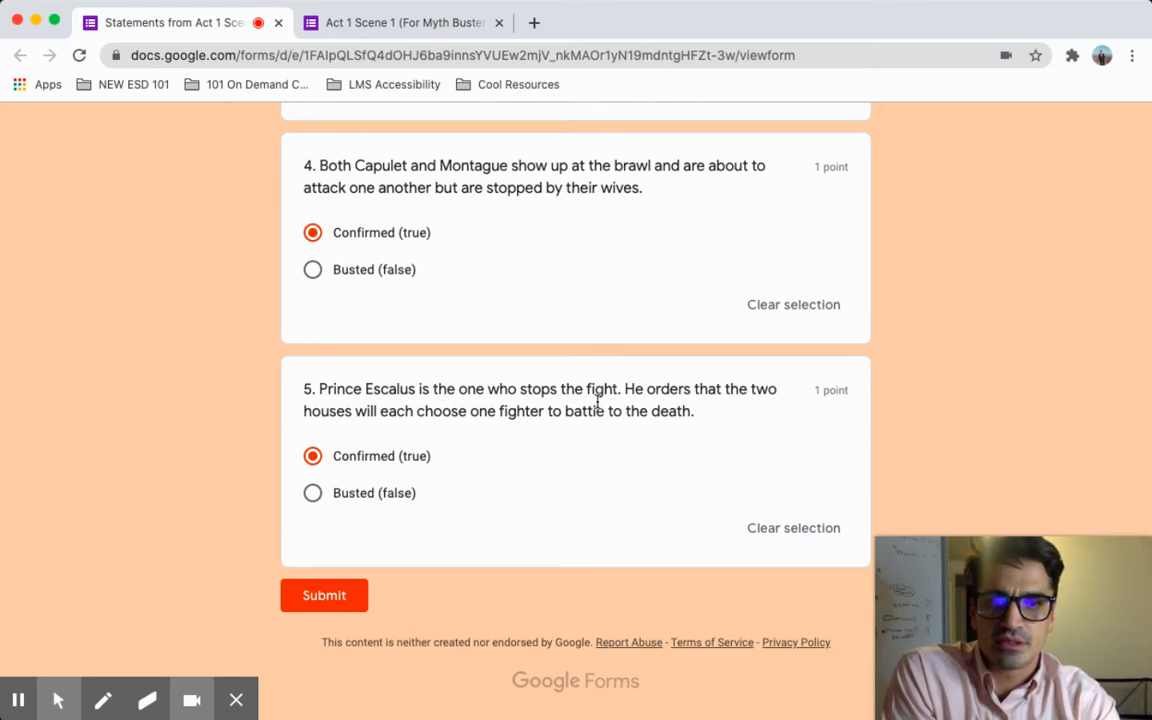
left_click(314, 494)
left_click(337, 600)
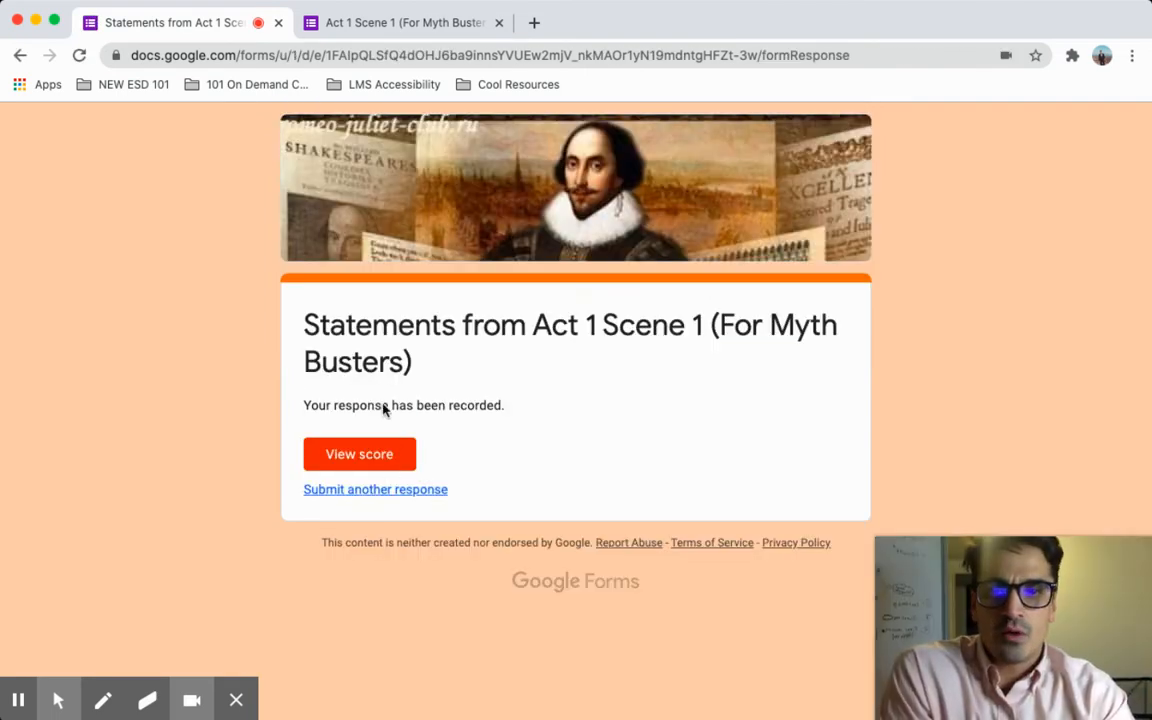
Open the score of the submitted response and examine the total points and the marking of each statement
left_click(369, 468)
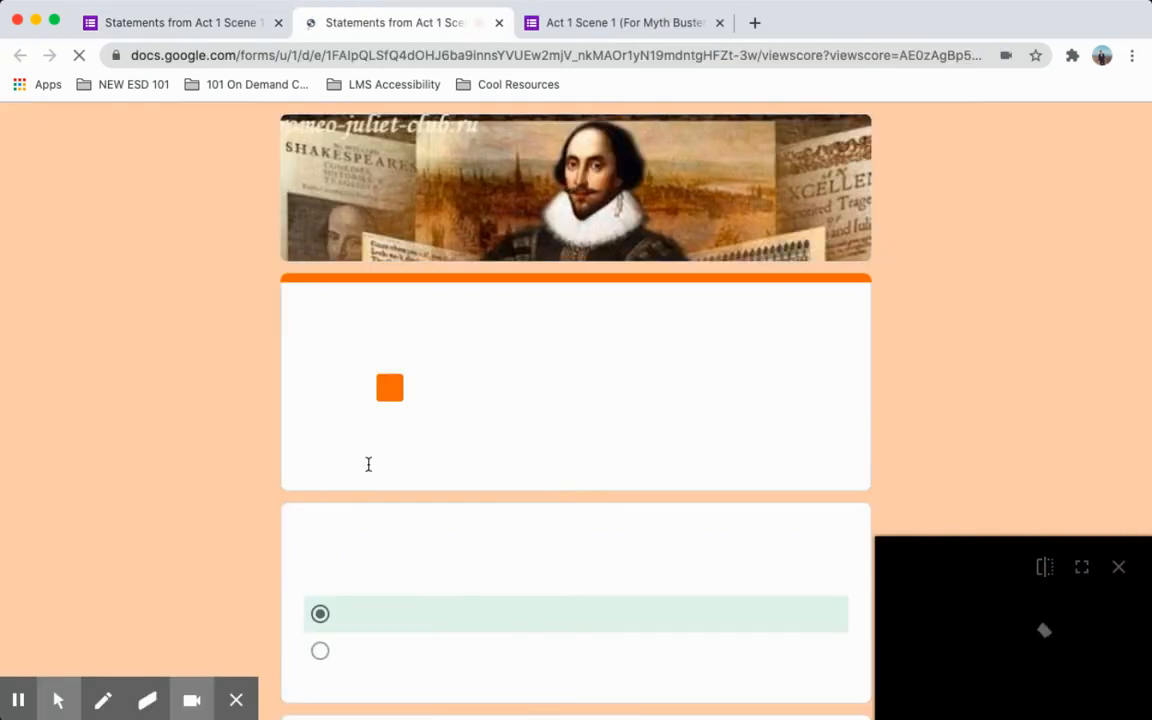
scroll(579, 506, "down", 15)
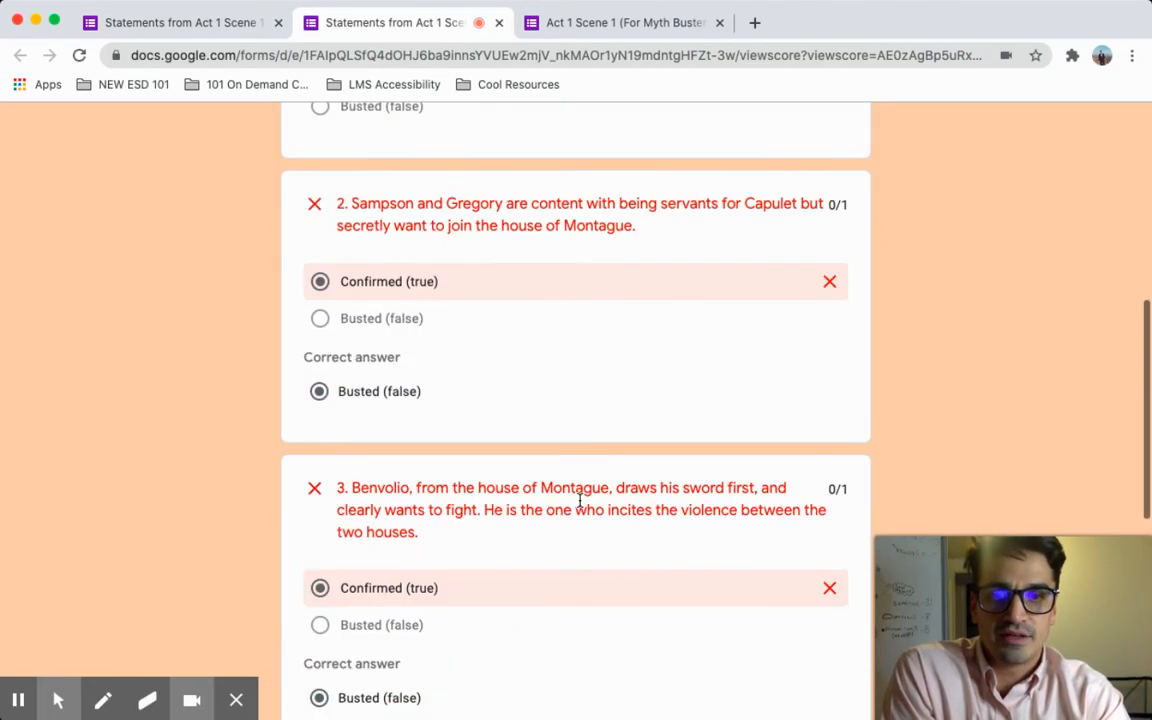
scroll(579, 506, "up", 5)
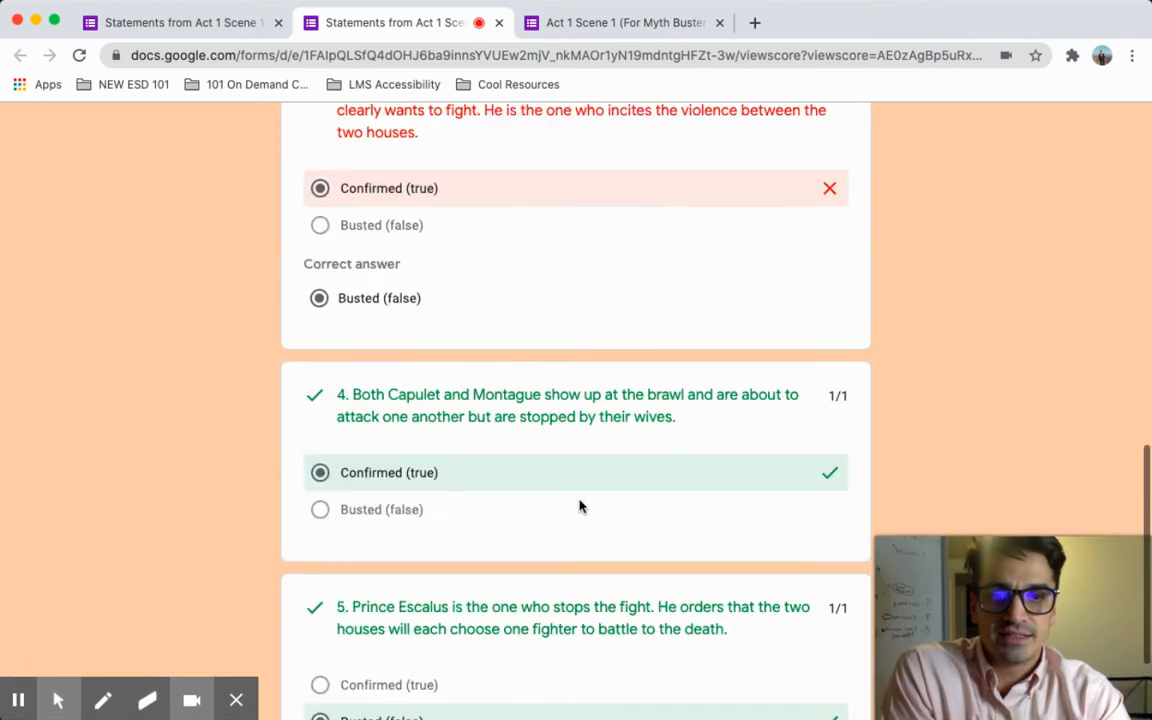
scroll(594, 516, "up", 6)
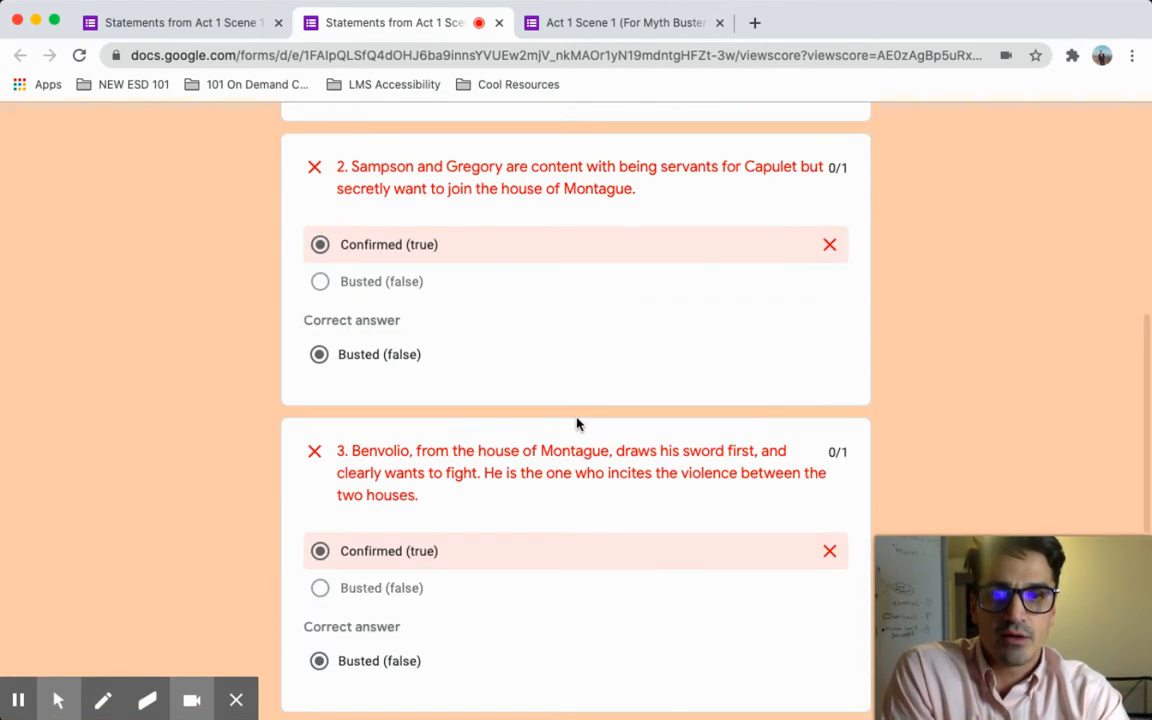
scroll(530, 212, "up", 3)
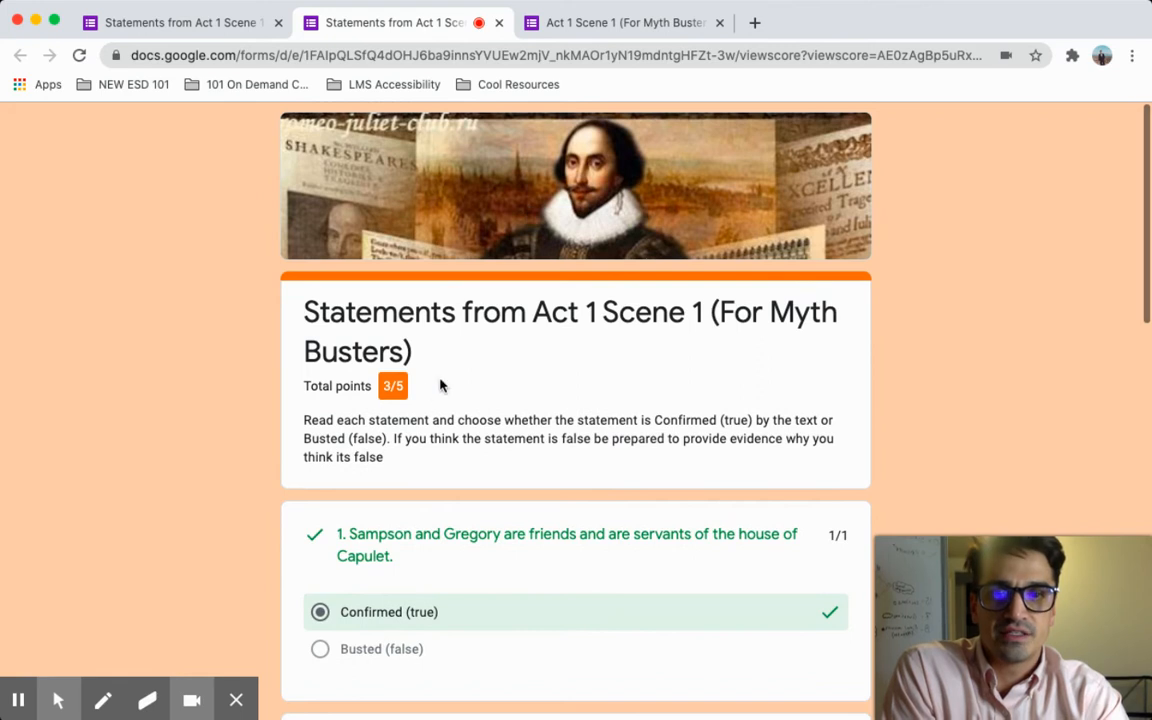
Revisit the response confirmation page and the score page for the submitted form
left_click(247, 30)
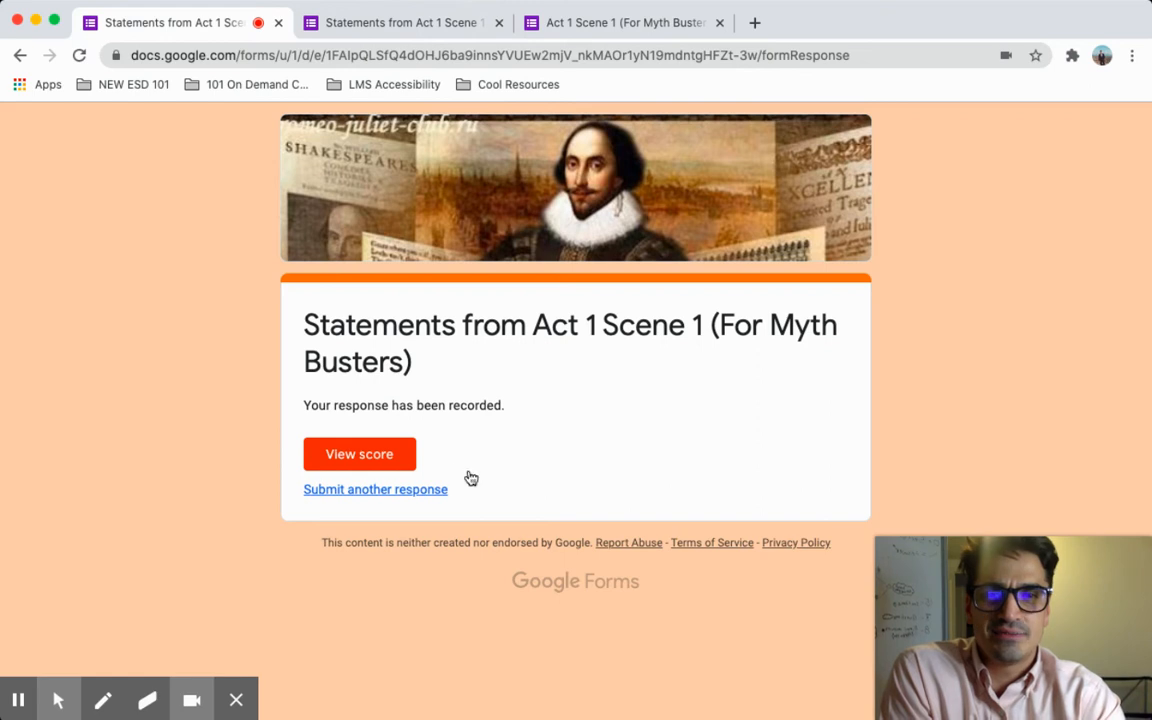
left_click(390, 33)
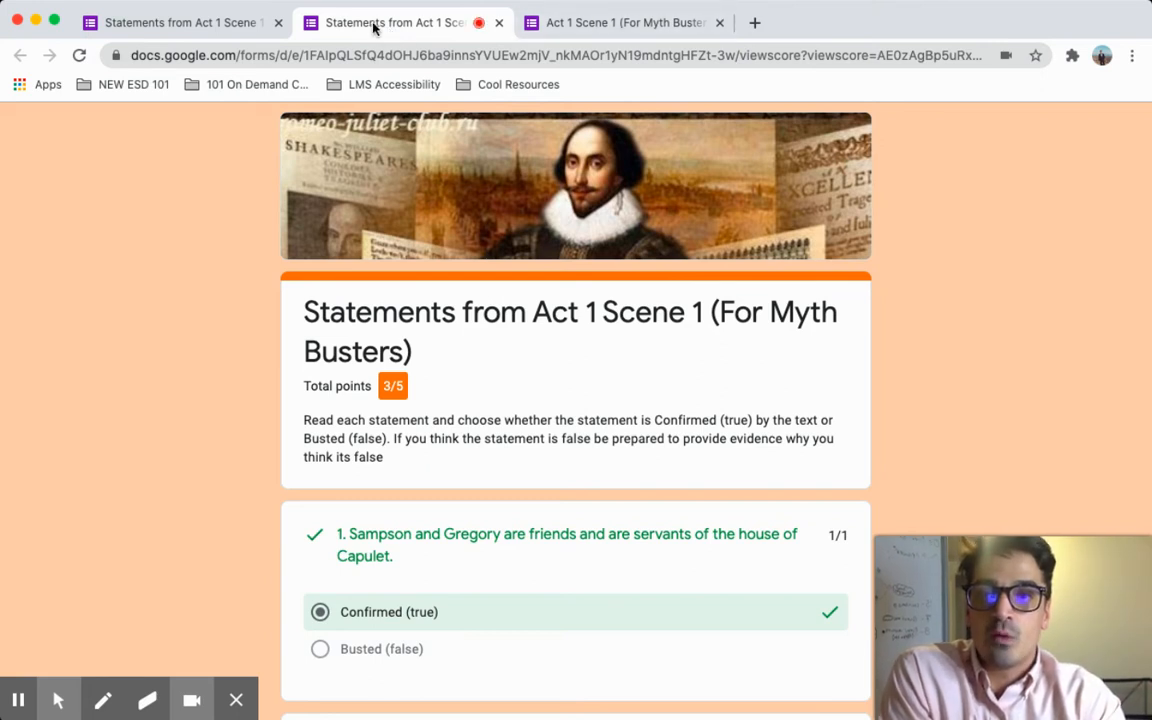
left_click(238, 28)
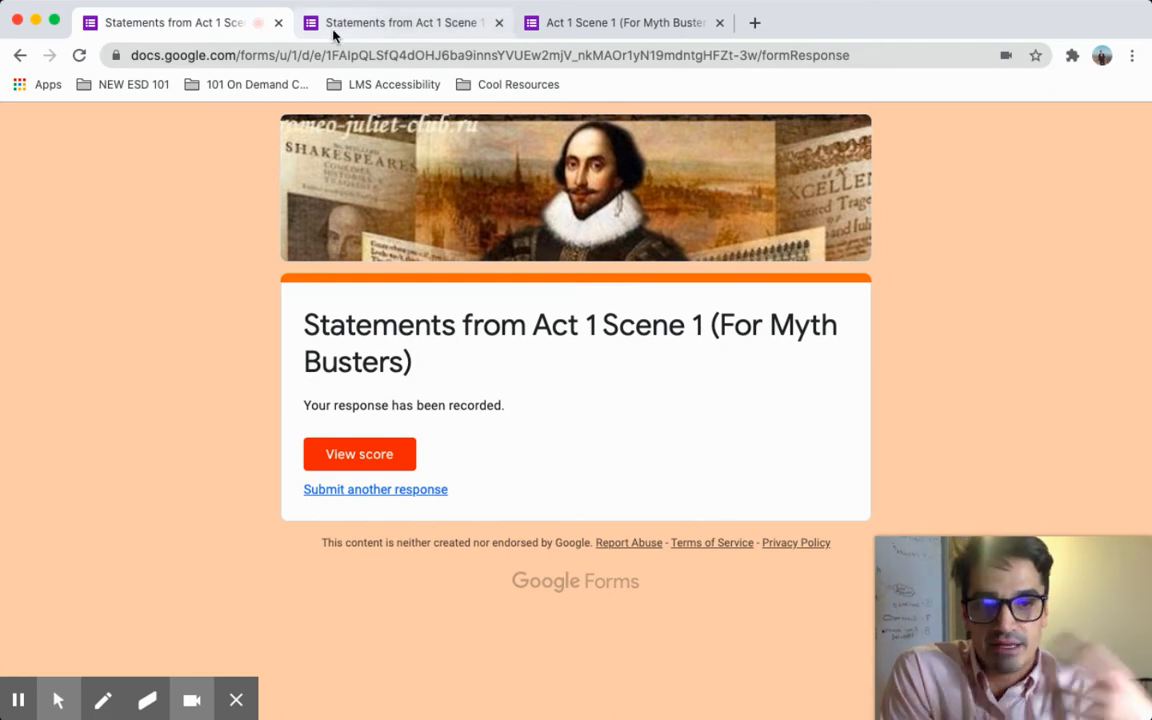
Go to the editor of the Act 1 Scene 1 (For Myth Busters) form and examine the Insights in its response summary
left_click(640, 21)
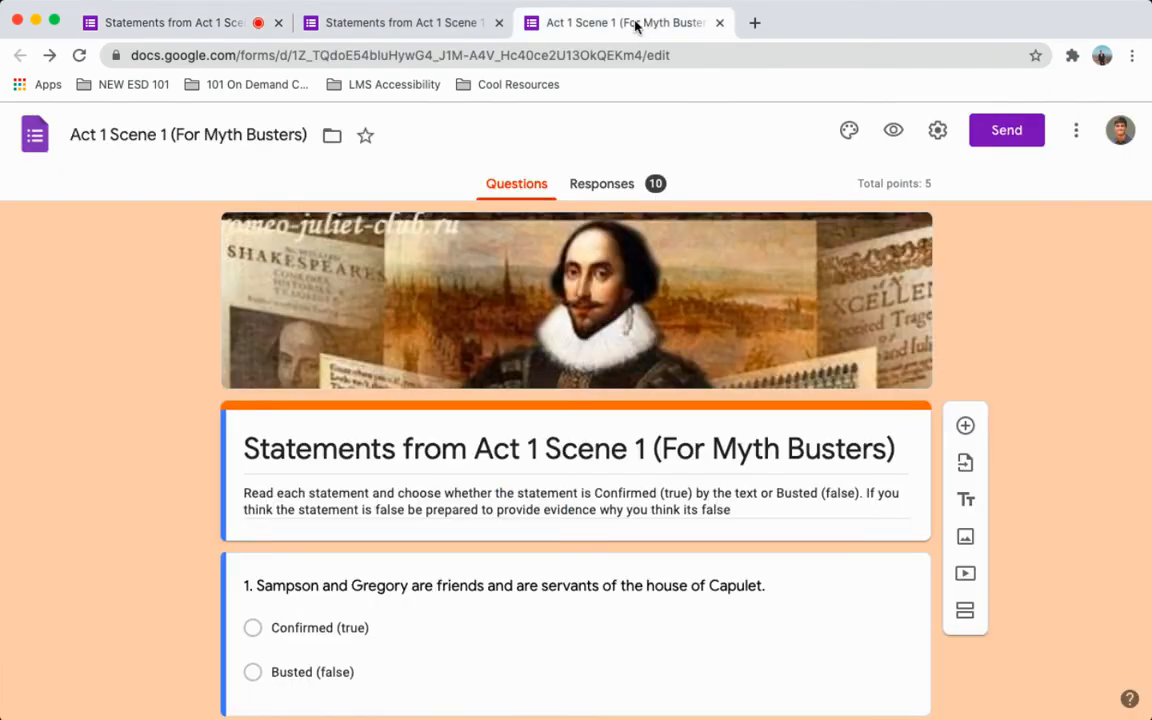
scroll(706, 397, "down", 1)
scroll(708, 397, "up", 1)
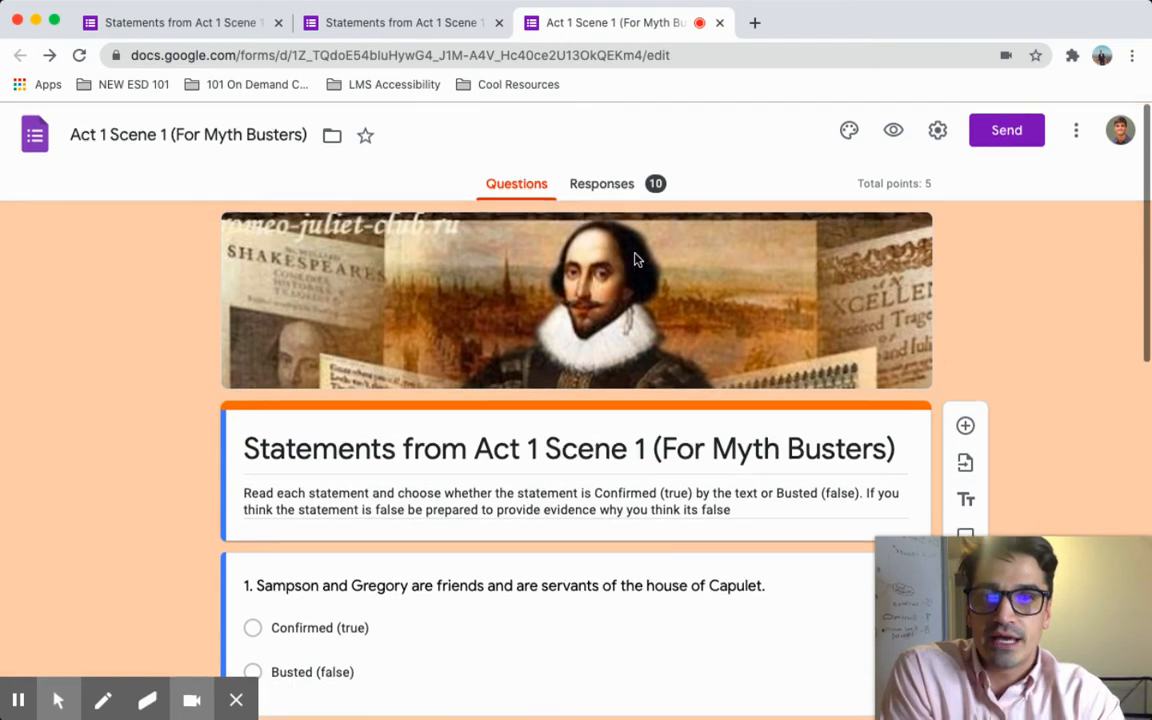
left_click(612, 190)
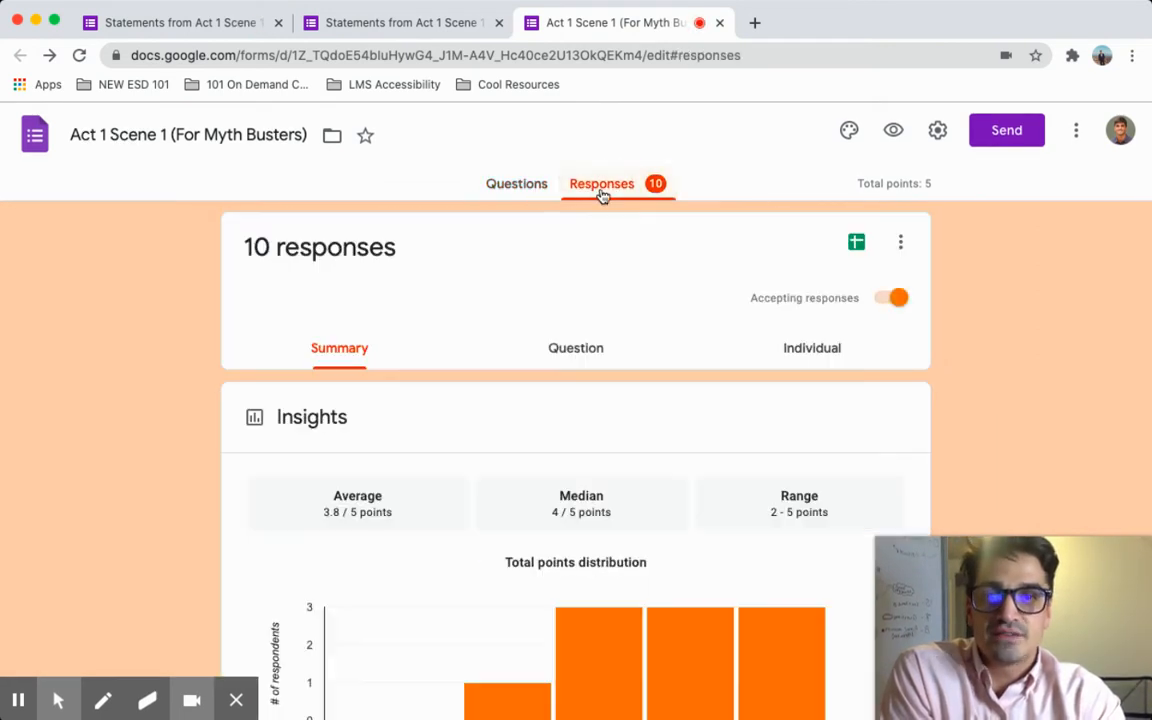
scroll(612, 468, "down", 4)
scroll(617, 478, "up", 3)
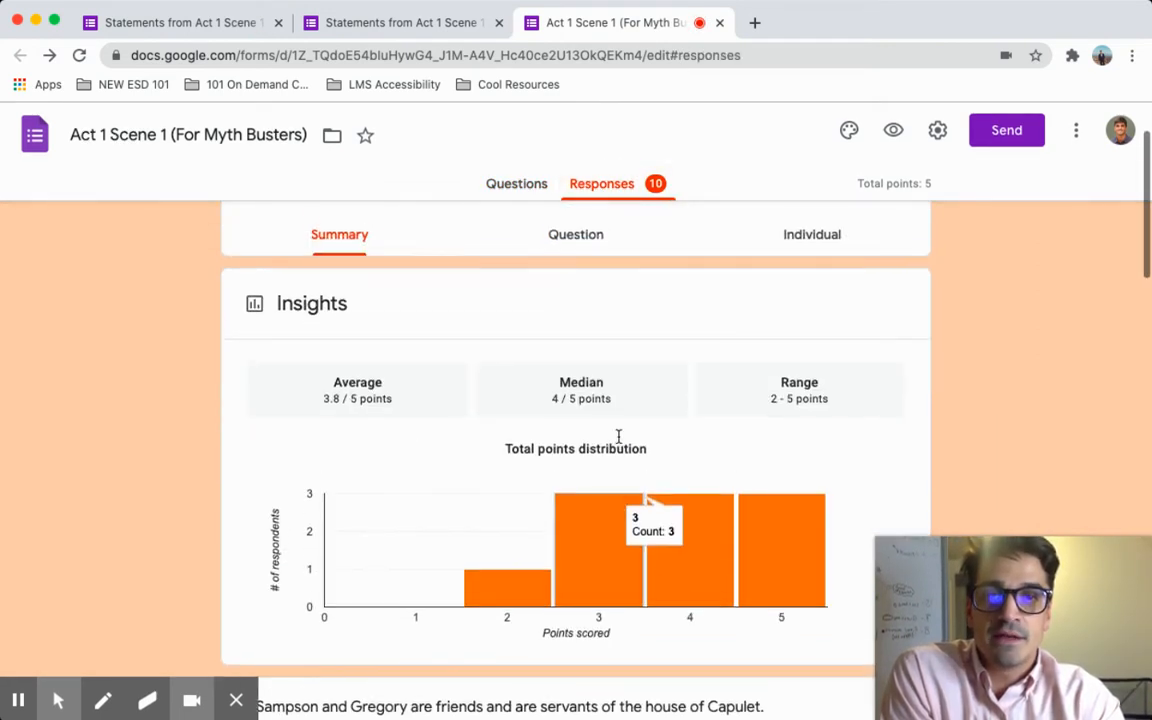
scroll(651, 249, "up", 1)
scroll(651, 249, "down", 4)
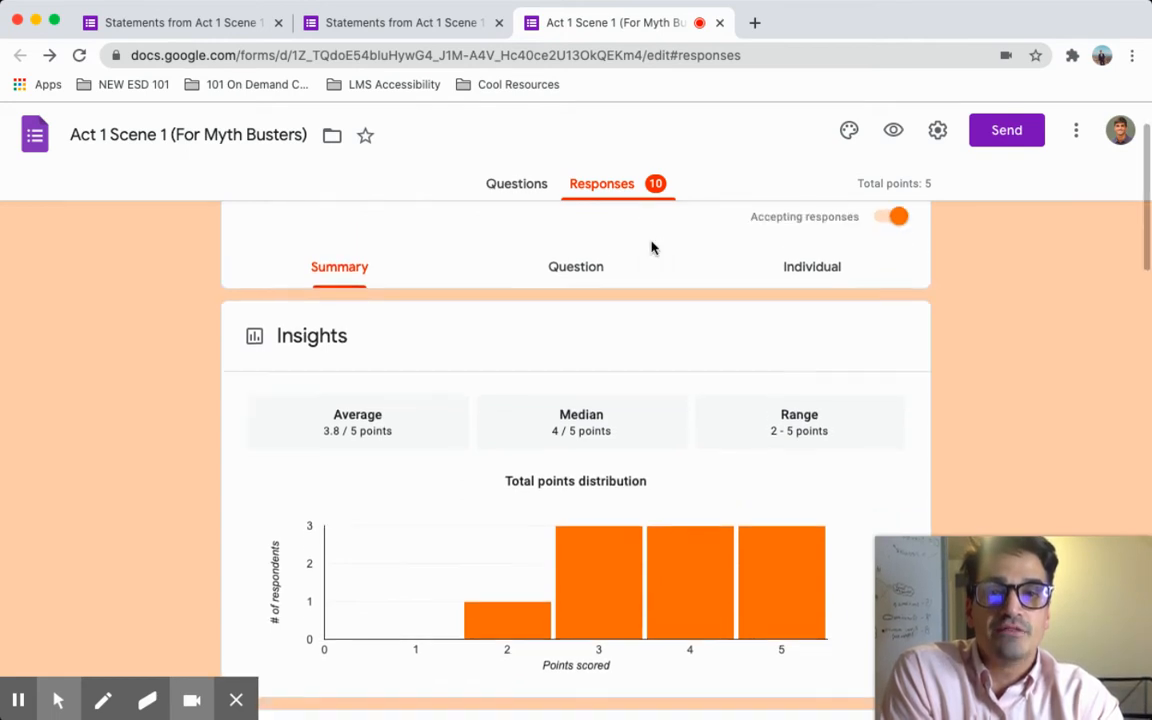
Examine the answer distribution charts of the individual statements in the response summary, down to statement 5
scroll(365, 391, "down", 3)
scroll(452, 458, "down", 7)
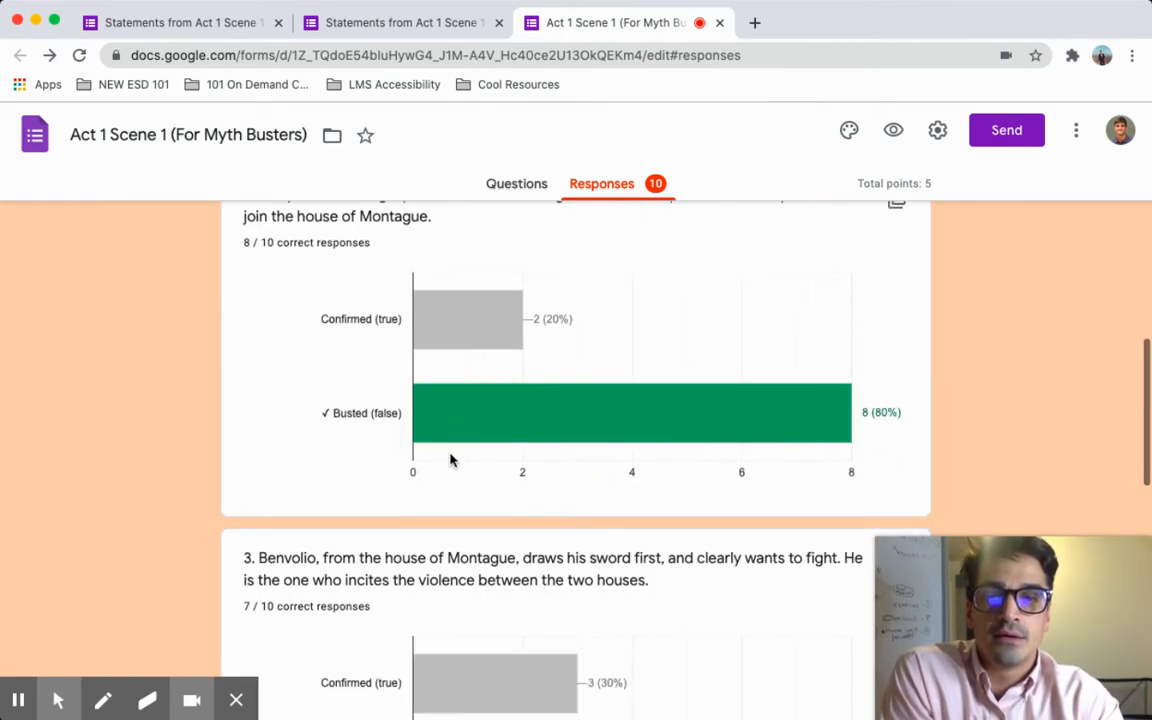
scroll(450, 459, "down", 5)
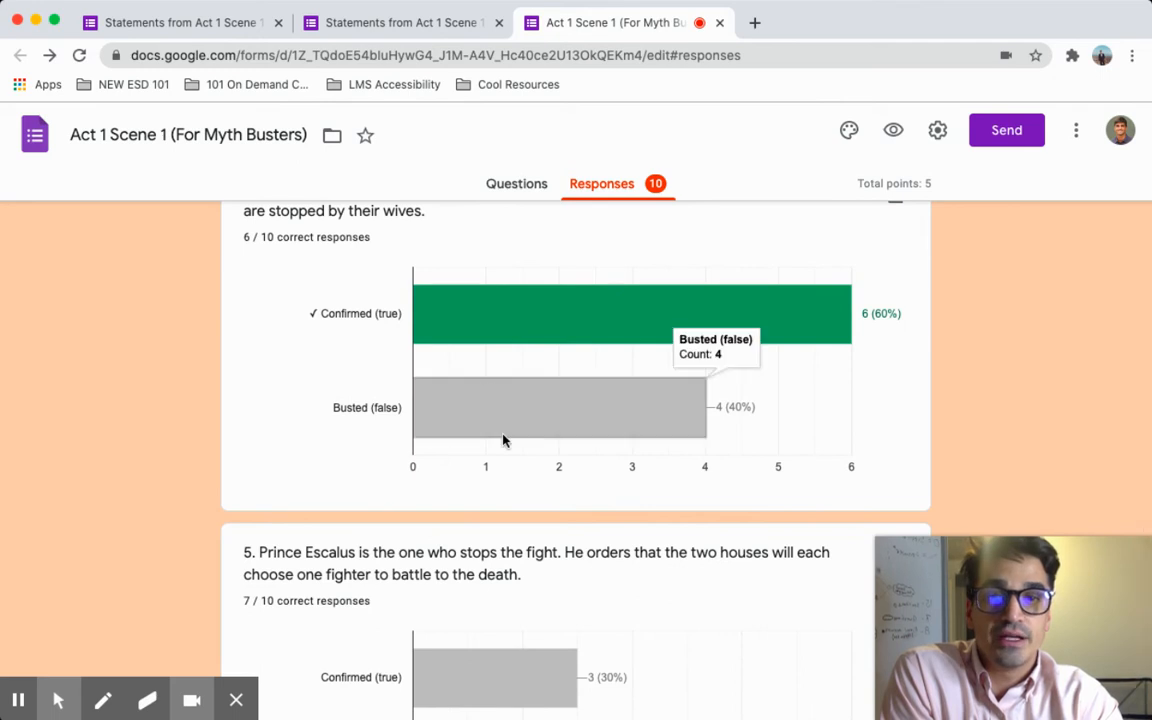
scroll(504, 440, "down", 2)
scroll(301, 398, "up", 4)
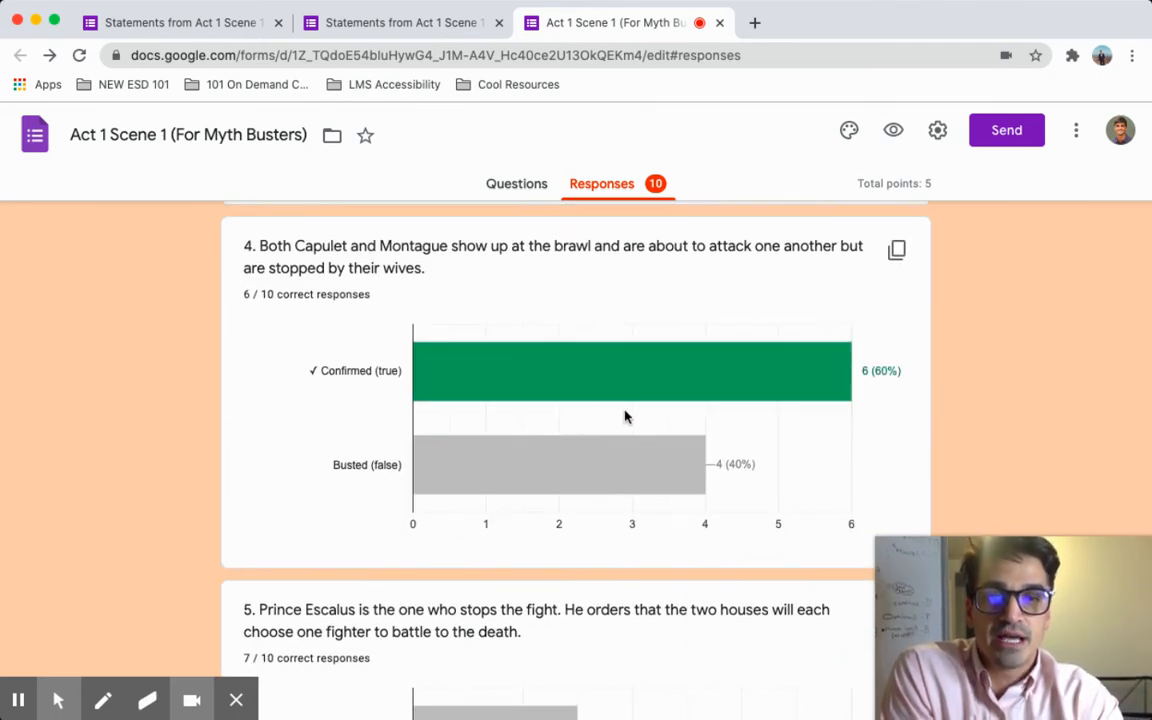
scroll(540, 478, "down", 3)
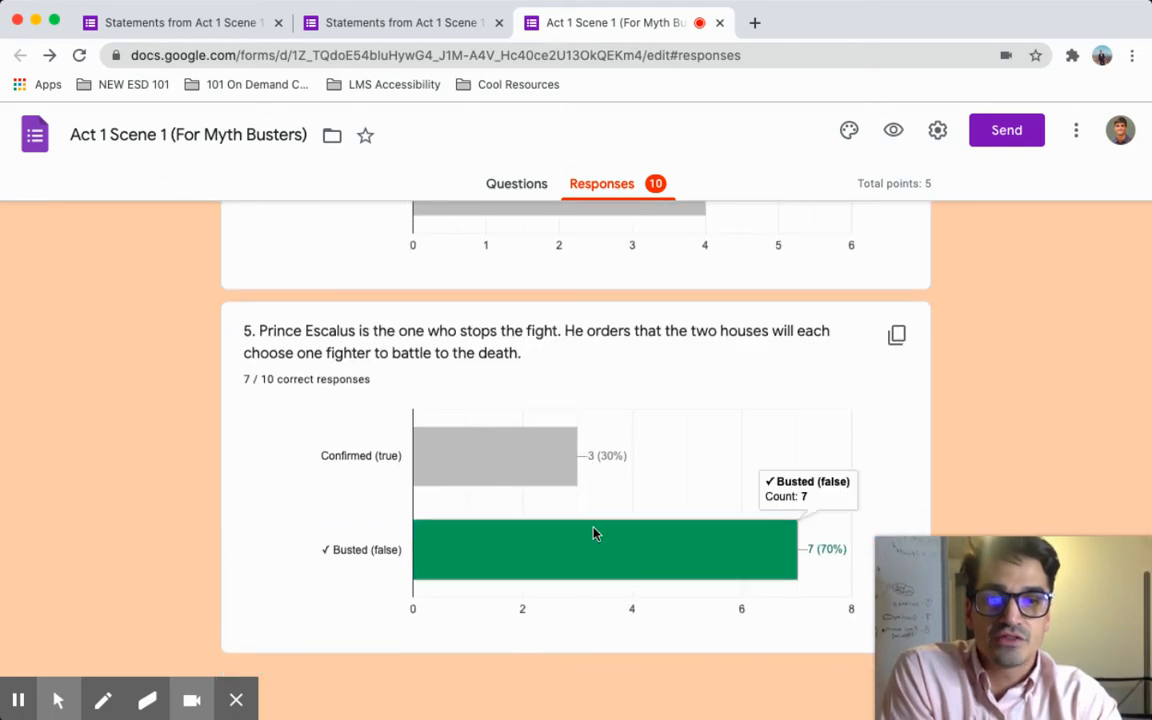
Review the answer charts in reverse order, from statement 5 back to statement 1
scroll(596, 535, "up", 3)
scroll(593, 536, "up", 5)
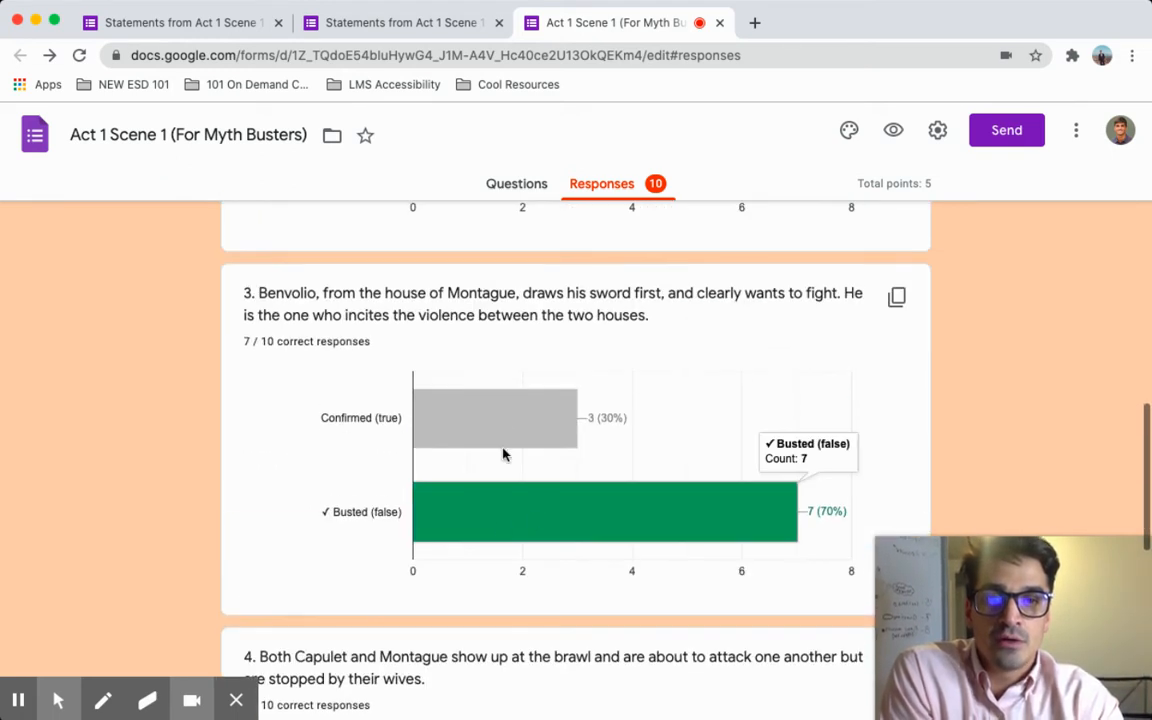
scroll(494, 432, "up", 3)
scroll(519, 368, "up", 3)
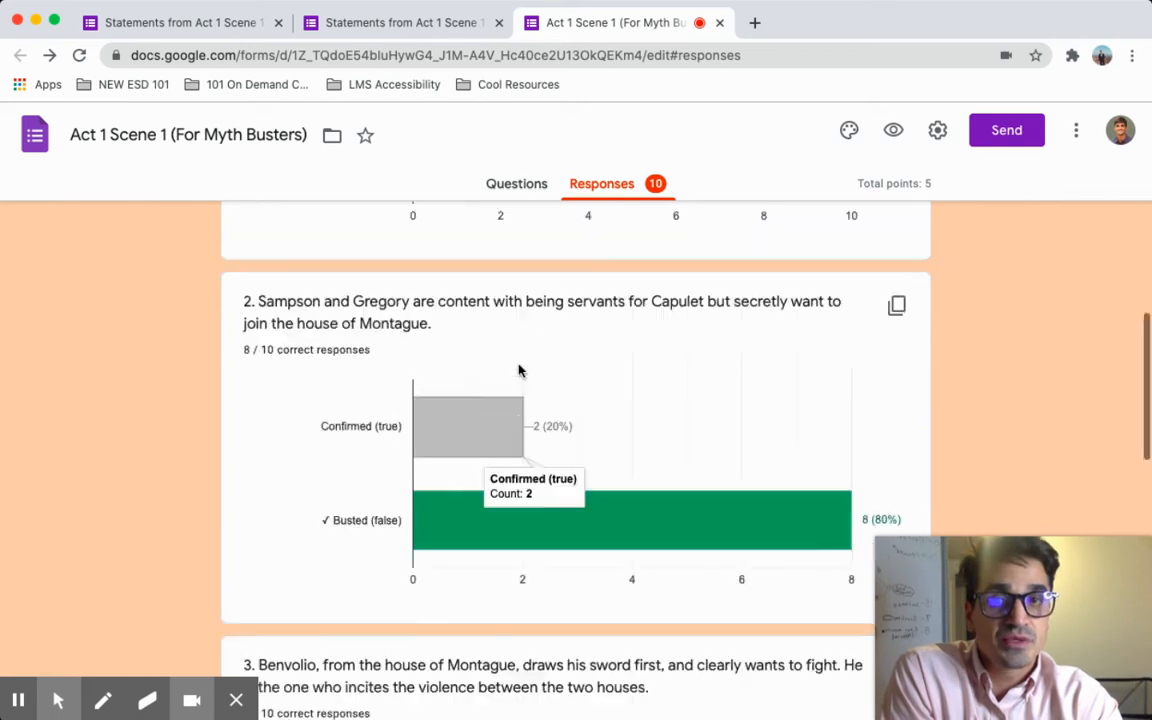
scroll(545, 360, "up", 2)
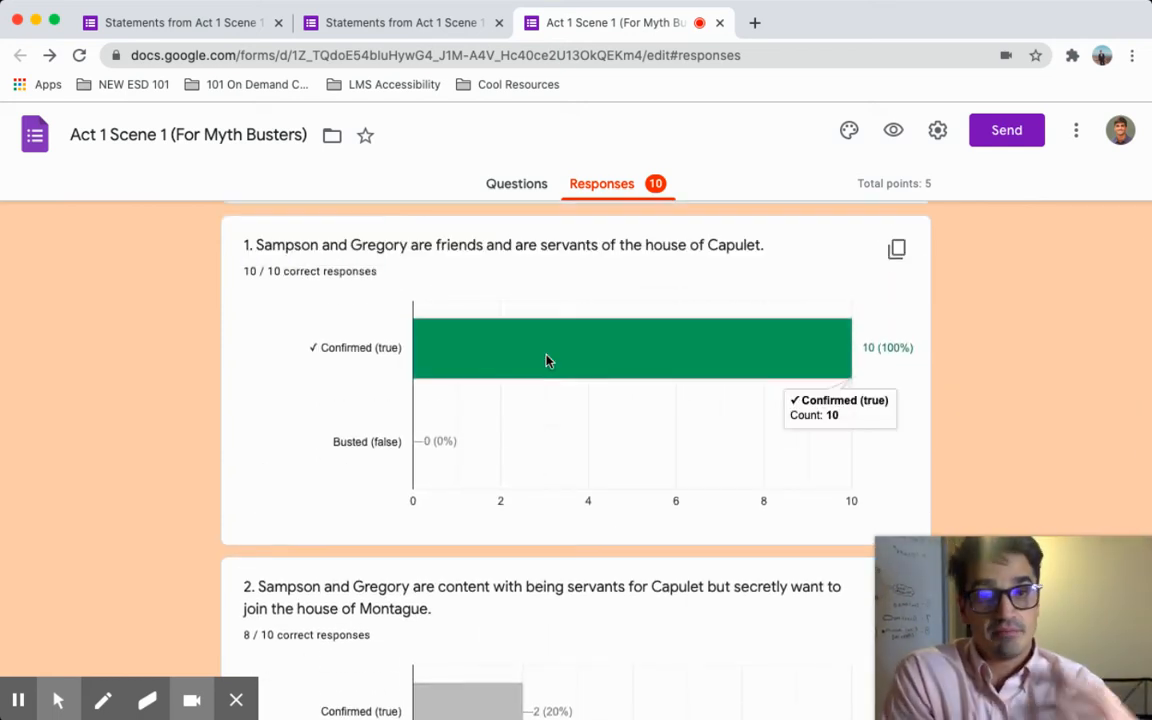
scroll(546, 360, "up", 1)
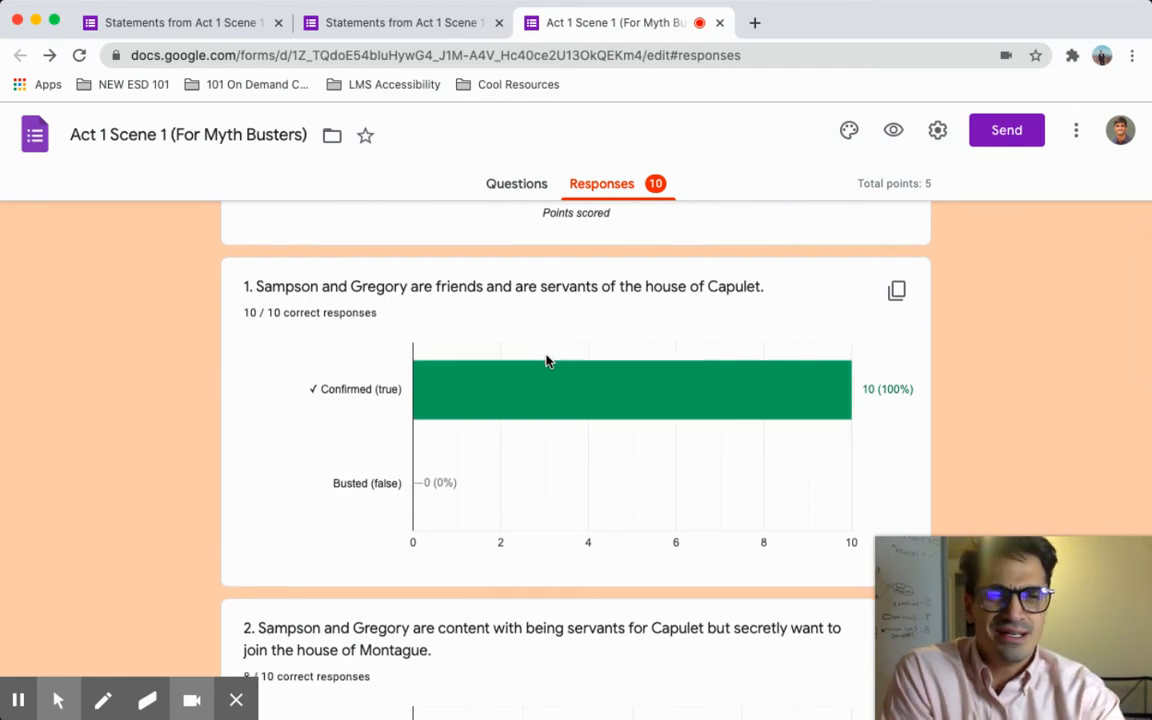
scroll(546, 362, "up", 1)
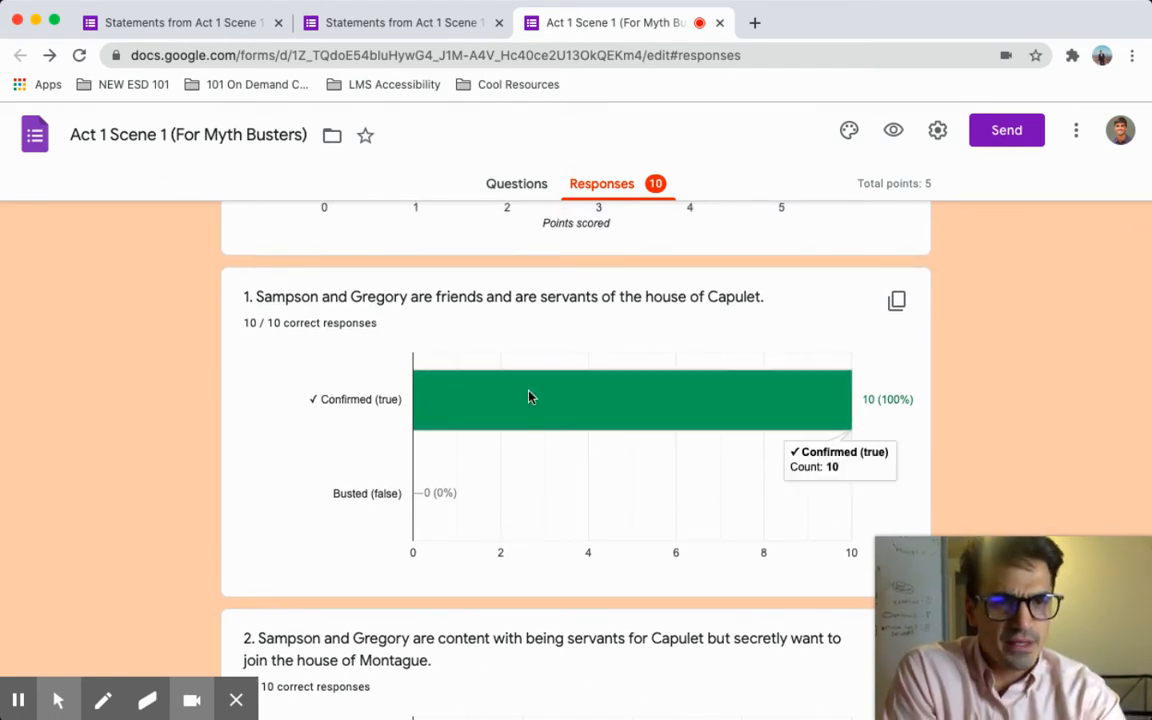
Go through the answer charts of statements 1 to 5 once more and return to the start of the response summary
scroll(535, 380, "down", 8)
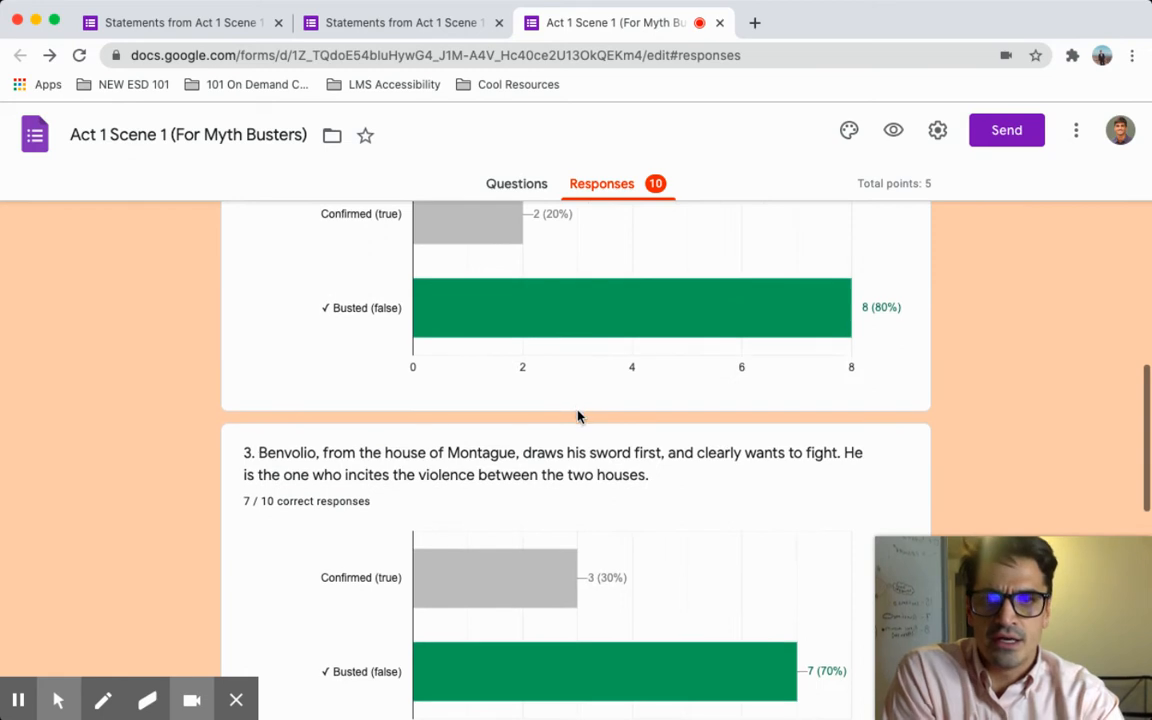
scroll(577, 416, "up", 1)
scroll(612, 380, "down", 5)
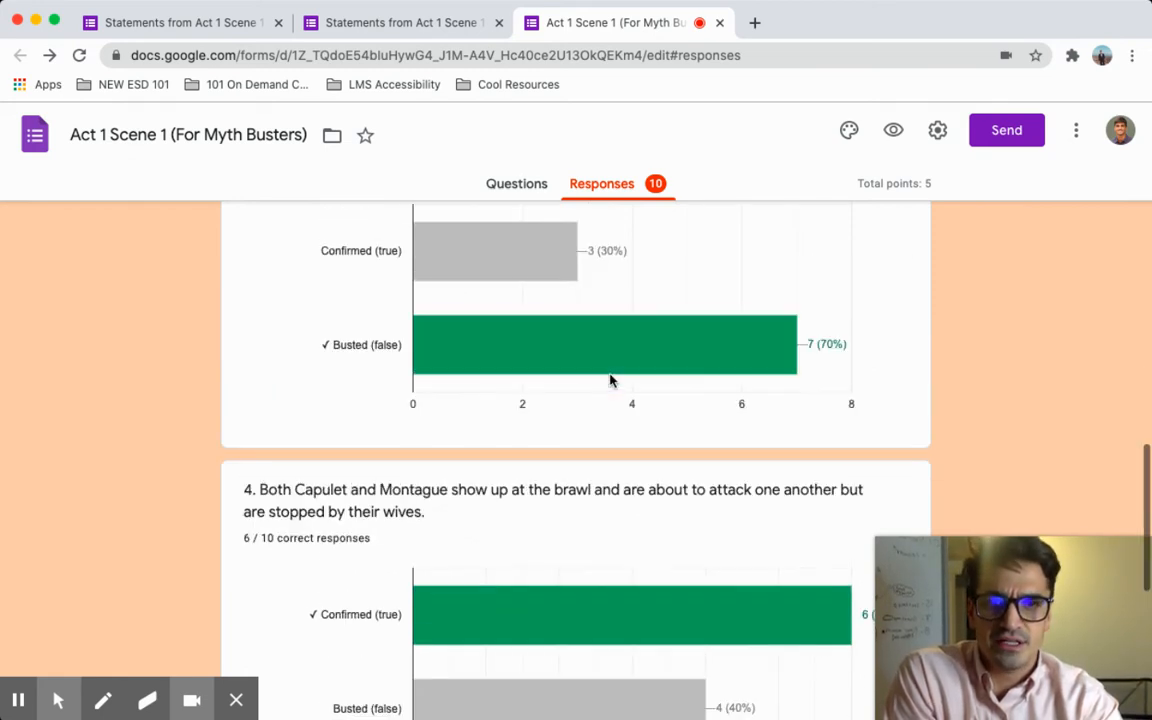
scroll(565, 376, "down", 4)
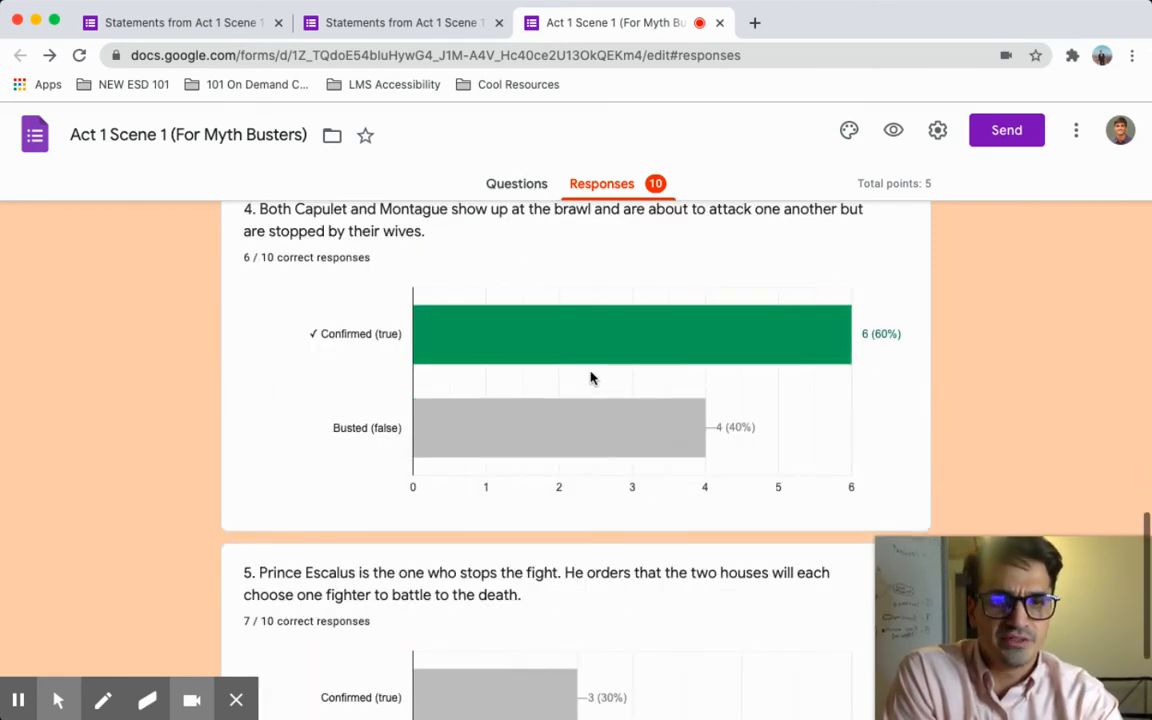
scroll(592, 378, "down", 3)
scroll(590, 378, "up", 4)
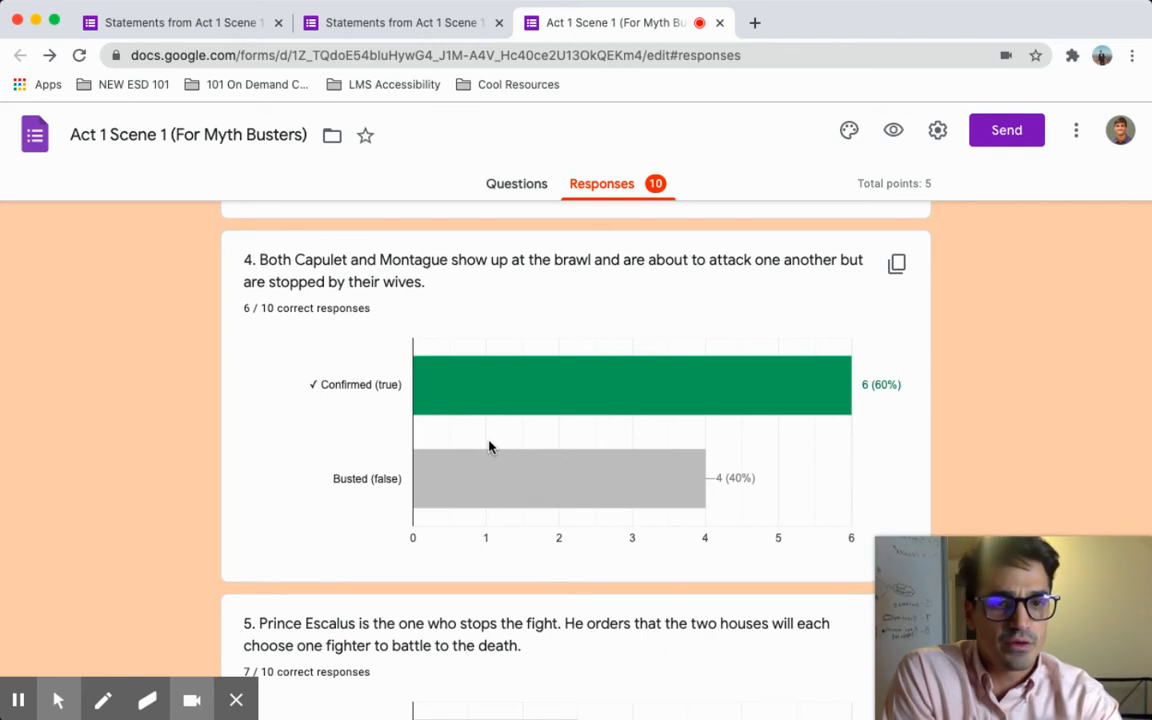
scroll(489, 447, "up", 10)
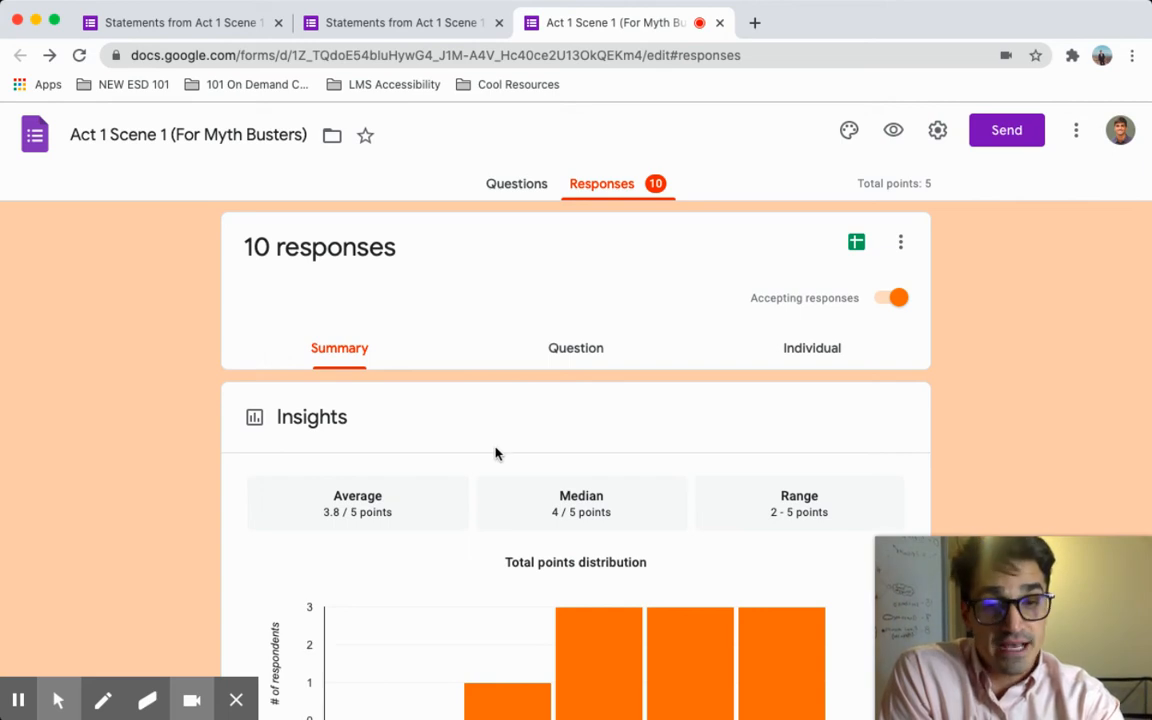
Review the summary's total points distribution together with the answer charts of the first statements
scroll(495, 453, "down", 7)
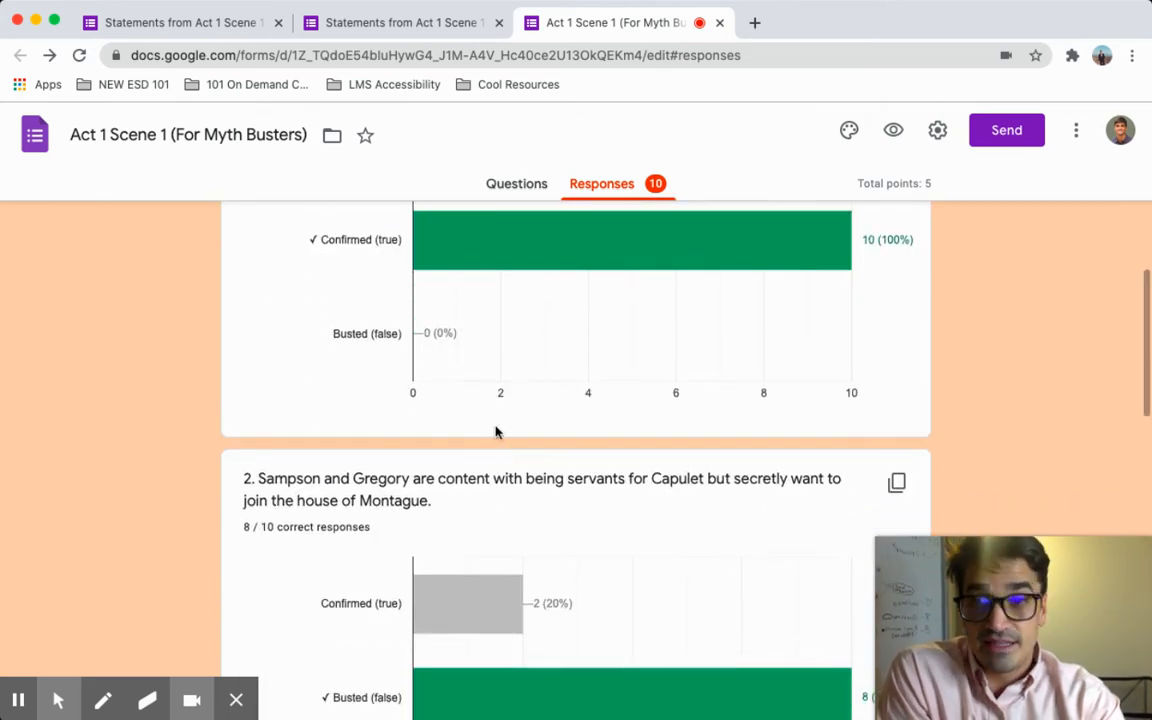
scroll(495, 432, "up", 8)
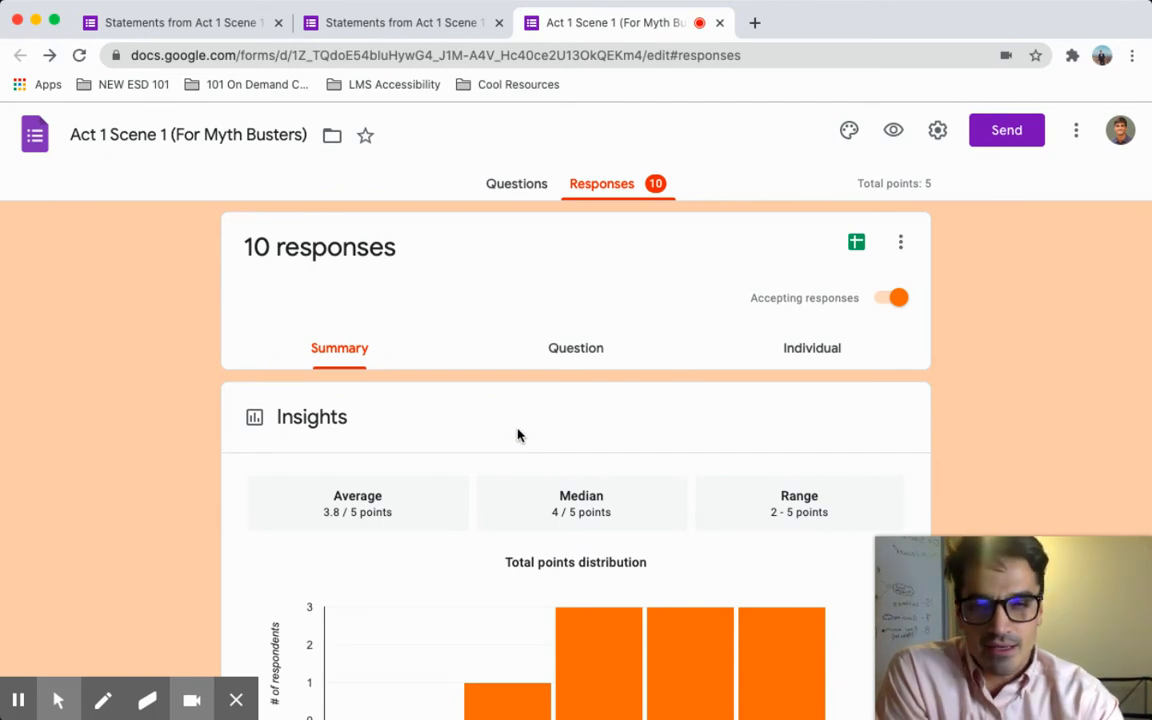
scroll(518, 434, "down", 10)
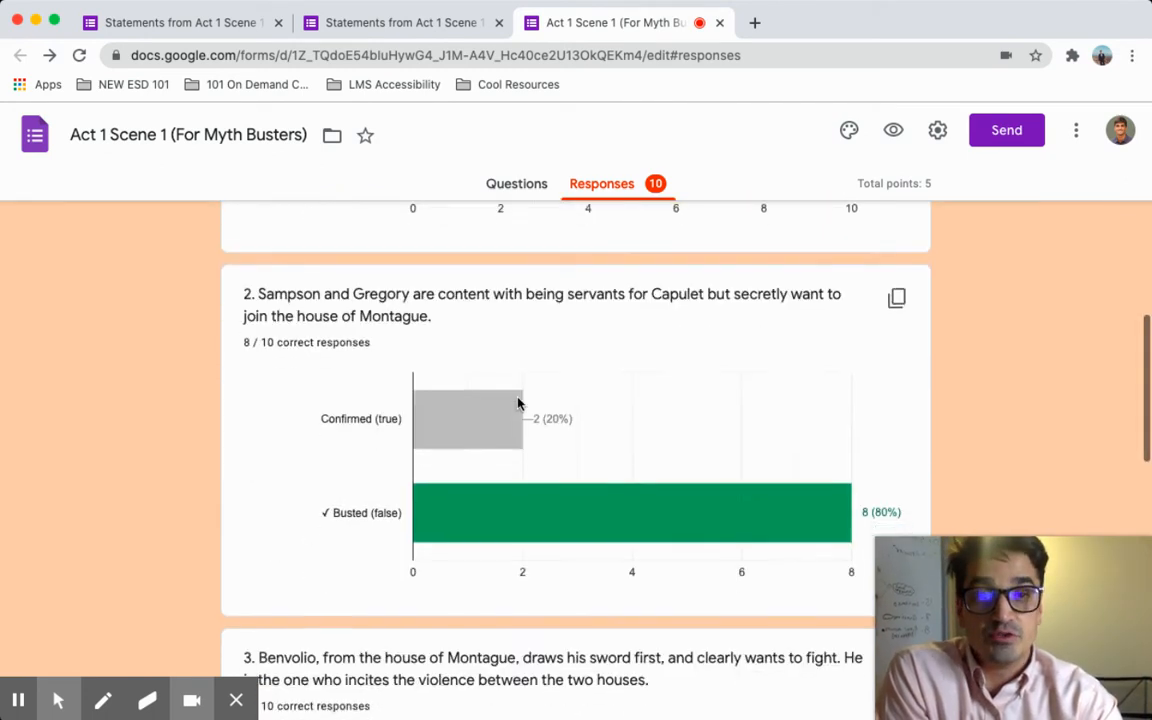
scroll(518, 404, "up", 10)
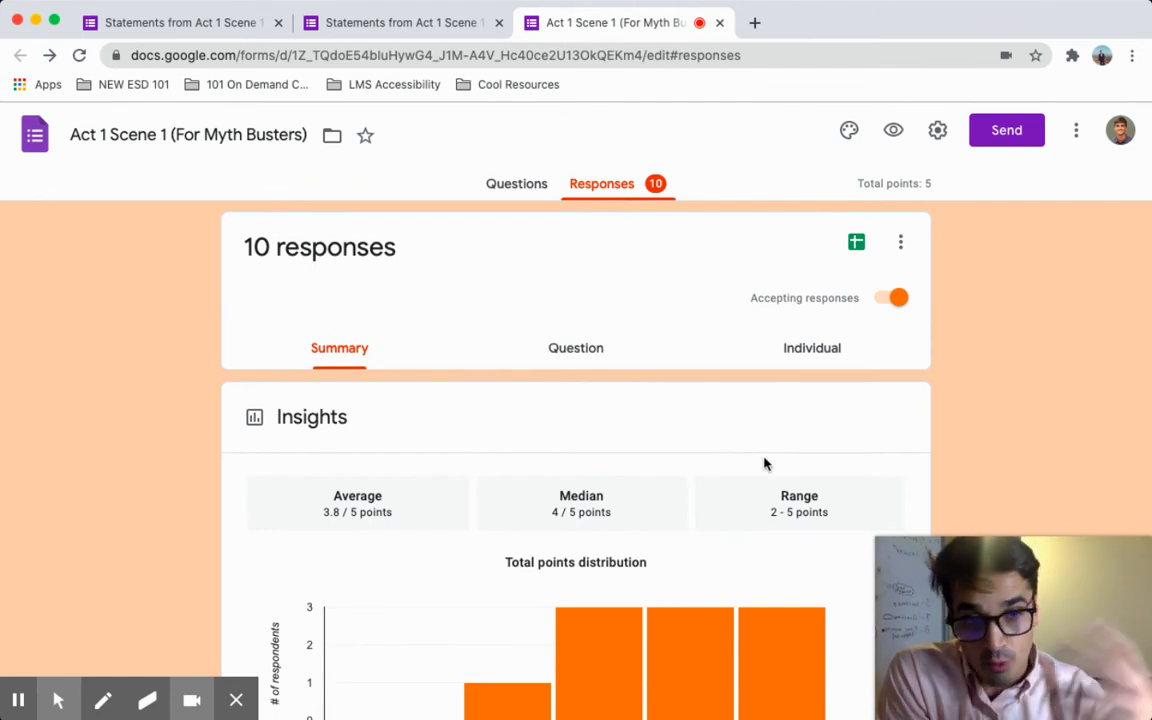
scroll(764, 463, "down", 2)
scroll(764, 463, "down", 1)
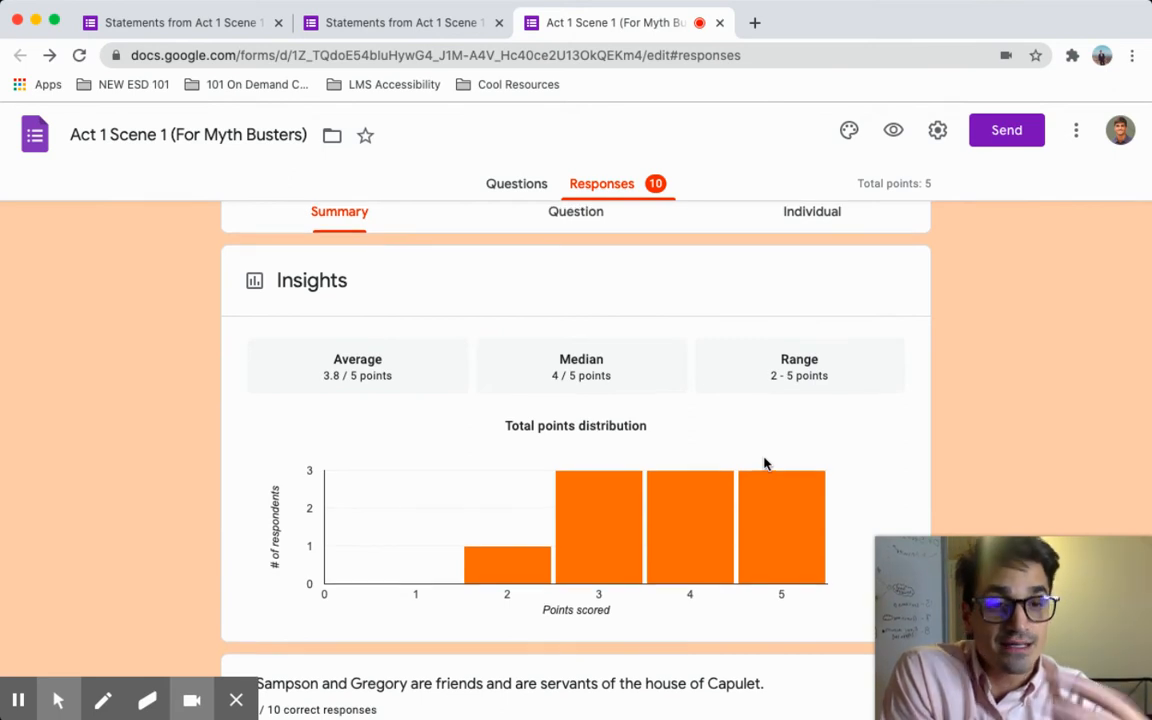
scroll(764, 463, "down", 1)
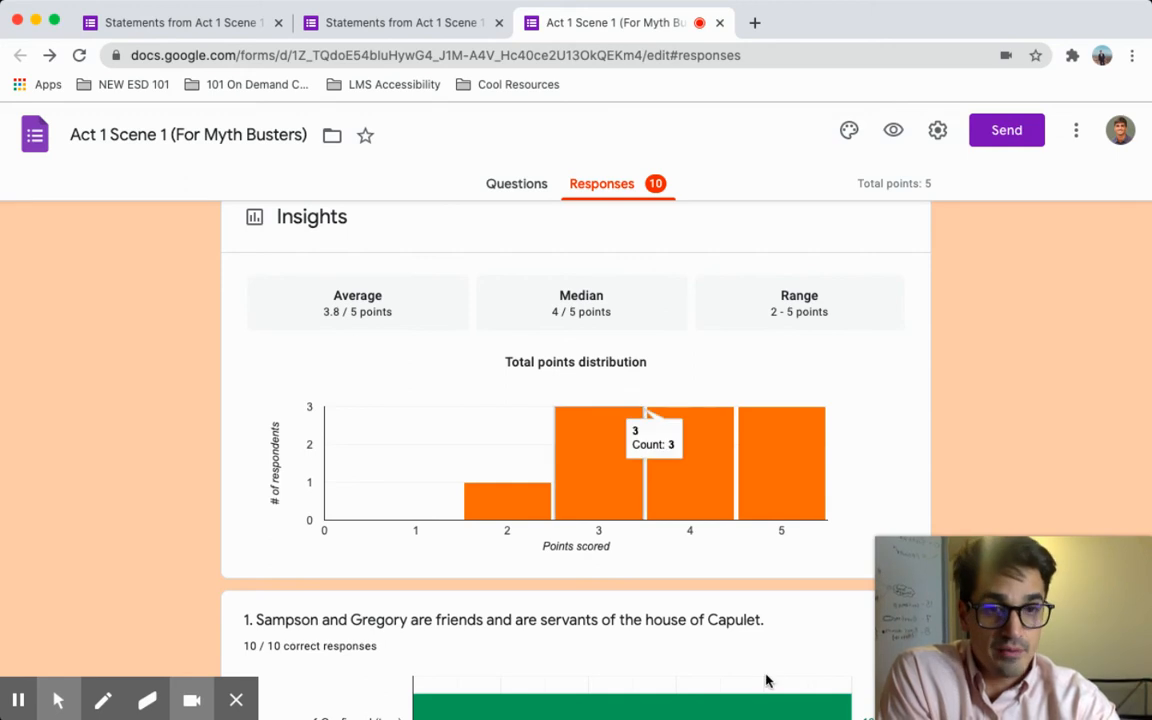
scroll(740, 506, "down", 3)
scroll(740, 508, "up", 6)
scroll(740, 508, "down", 1)
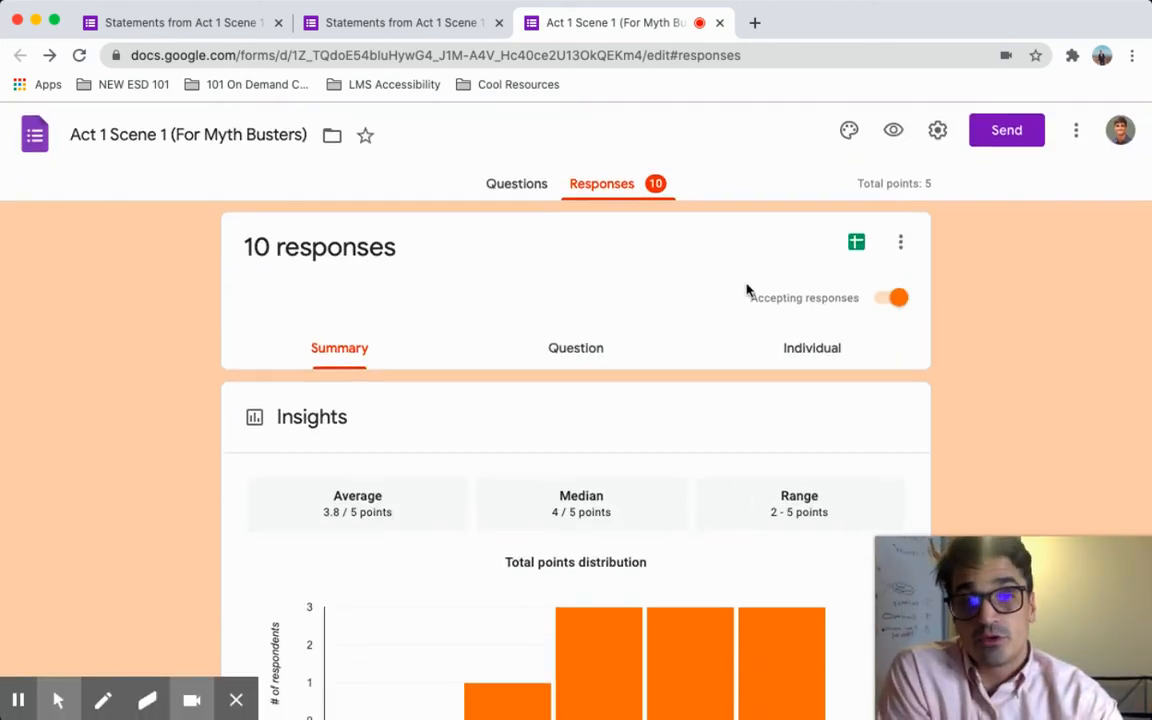
View the form responses in Sheets and delete the existing statement 3 chart that covers the data
left_click(857, 244)
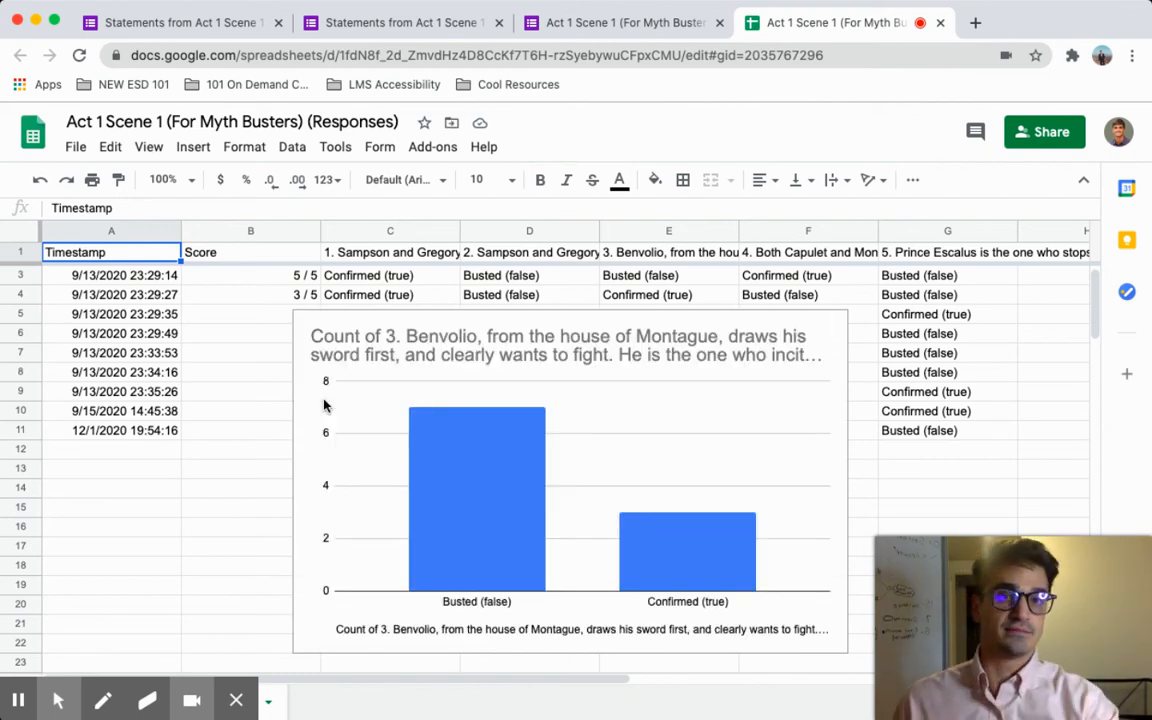
left_click(252, 434)
scroll(470, 490, "down", 2)
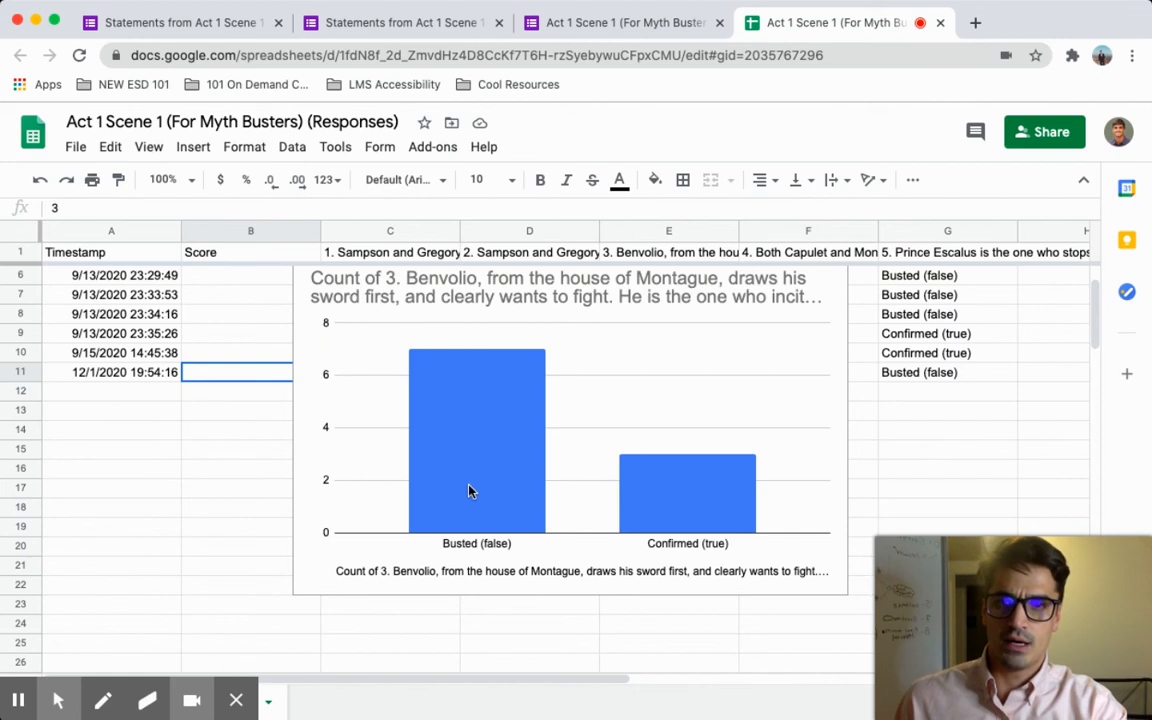
left_click(470, 490)
scroll(470, 490, "up", 2)
key("Delete")
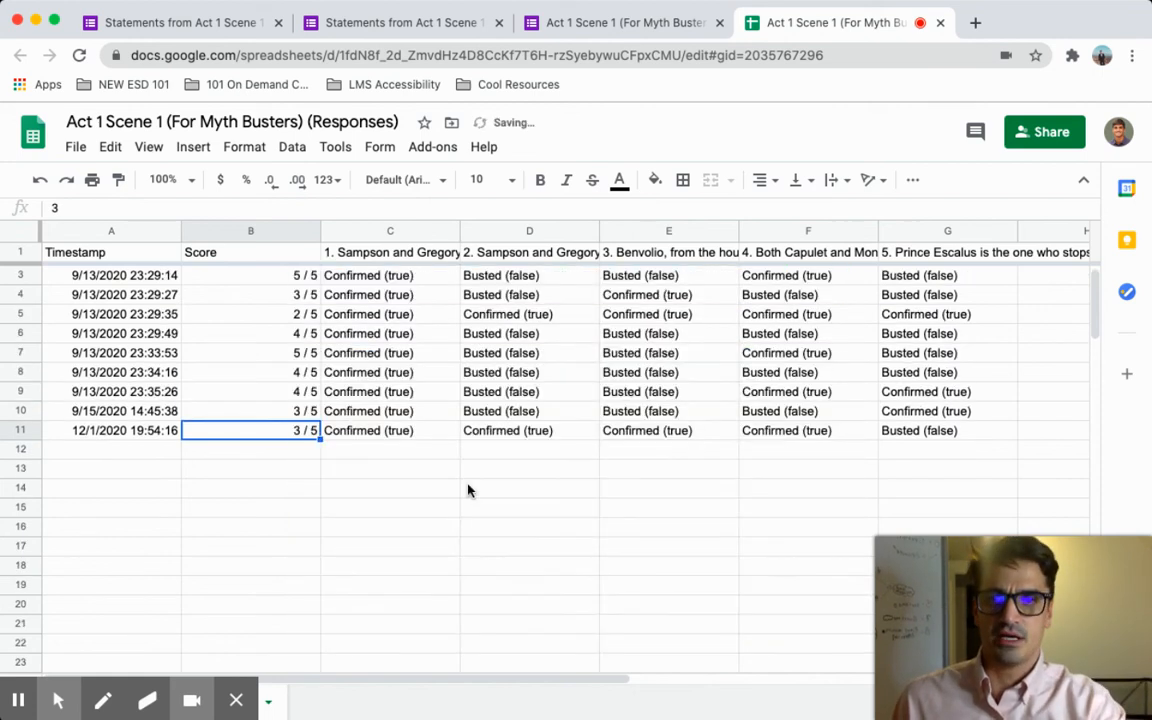
scroll(590, 498, "up", 1)
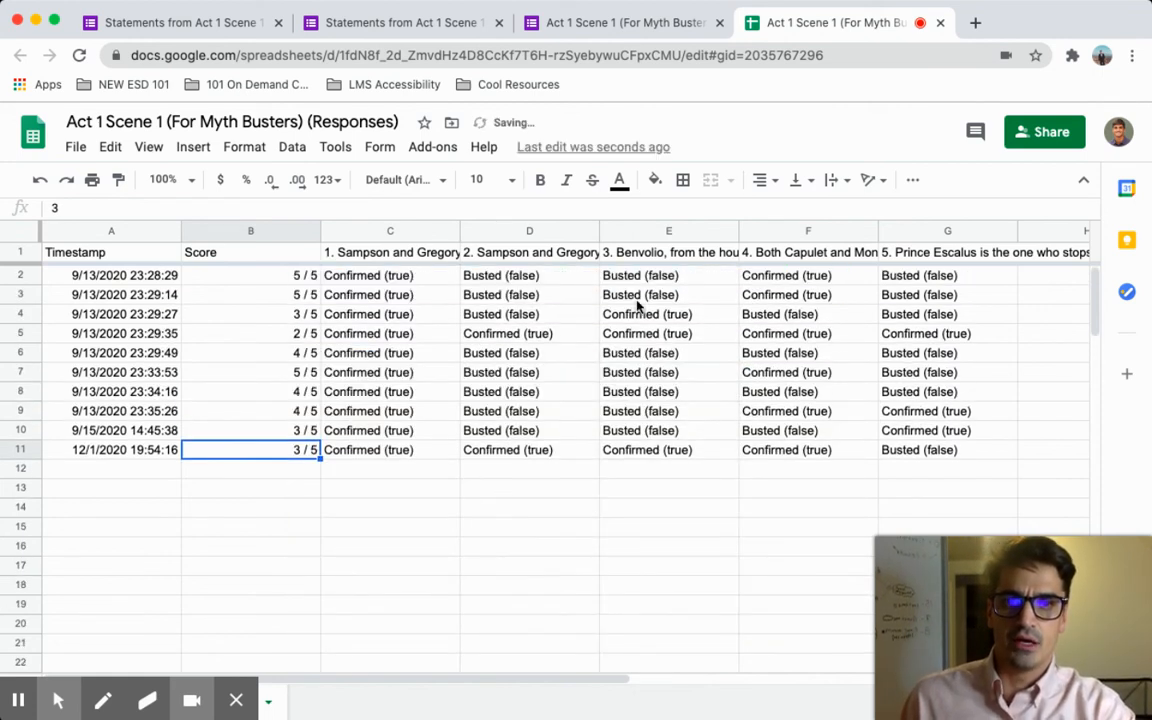
Insert a chart from the statement 3 answers in column E
left_click(663, 231)
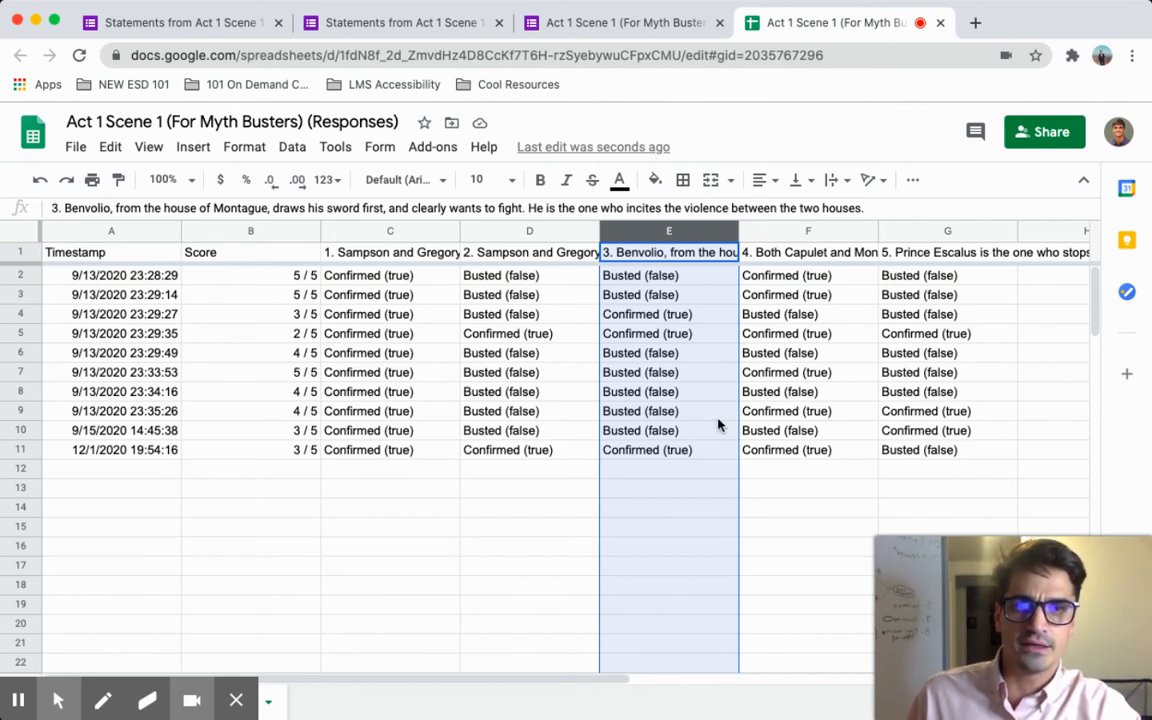
left_click(913, 181)
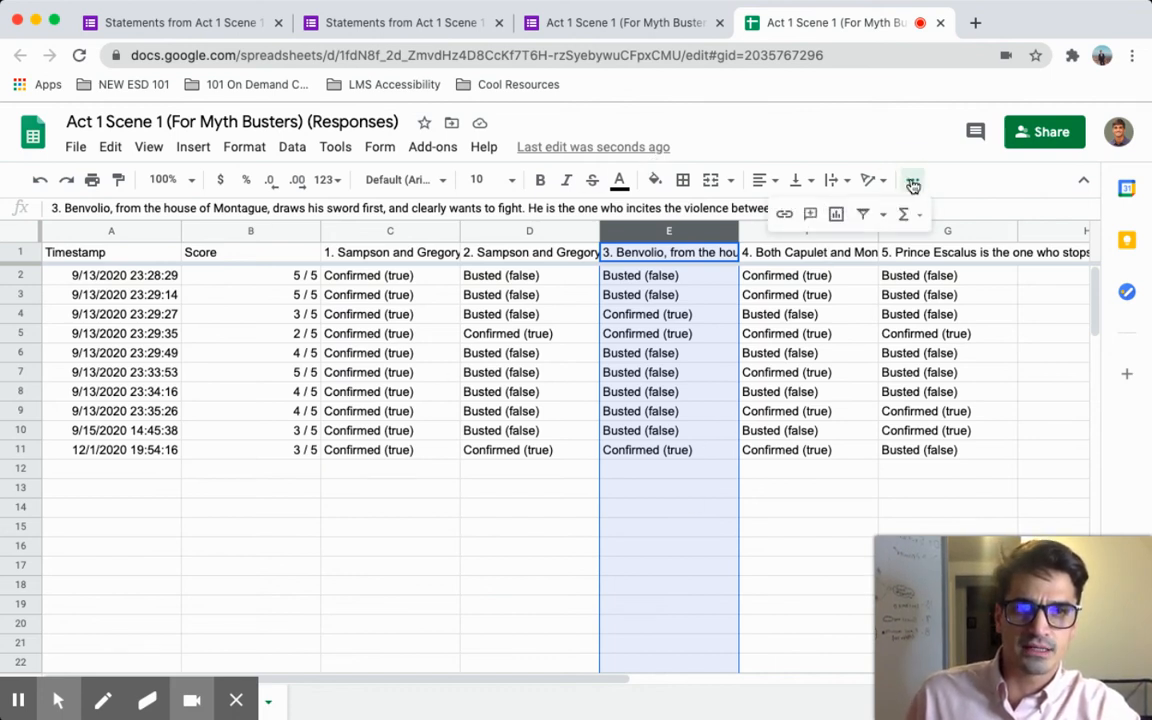
left_click(836, 214)
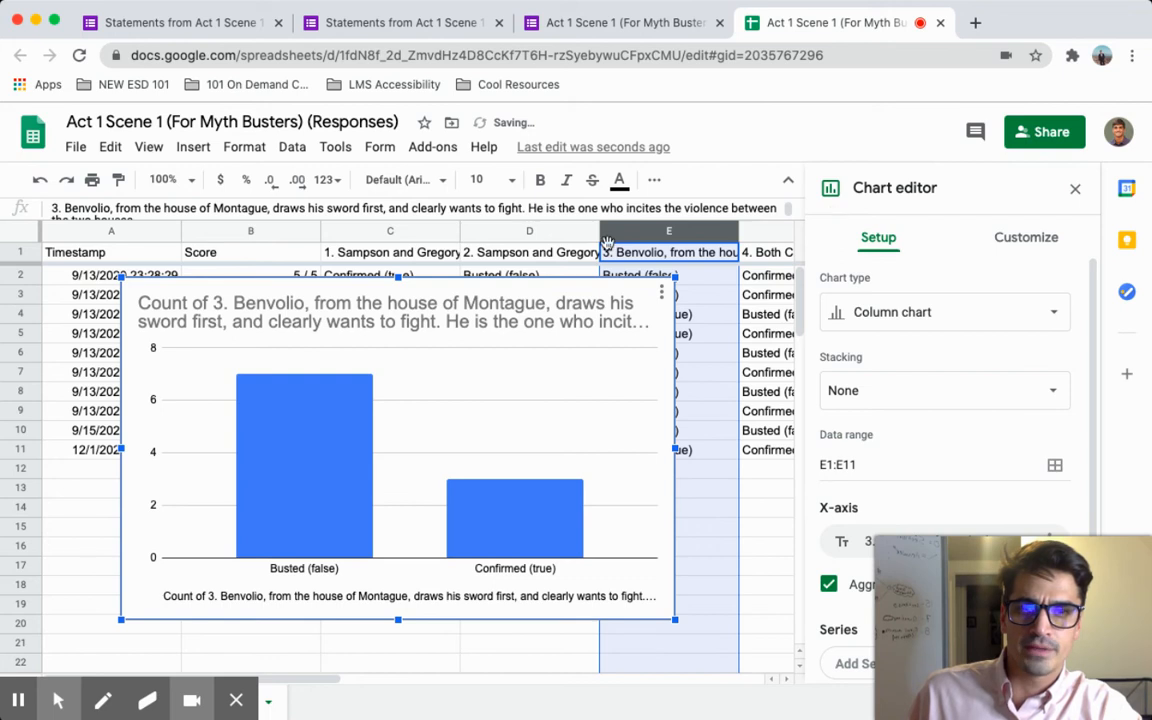
Move the new chart right so the Timestamp column is uncovered, and delete its title
left_click(221, 302)
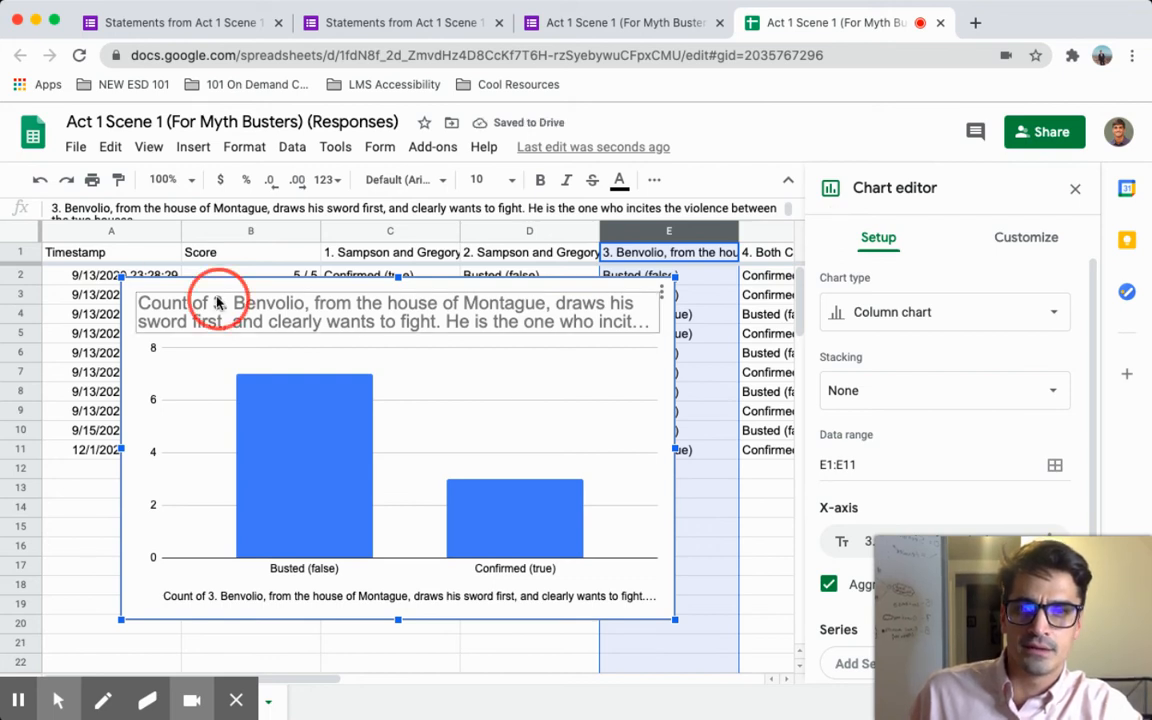
left_click_drag(127, 388, 185, 393)
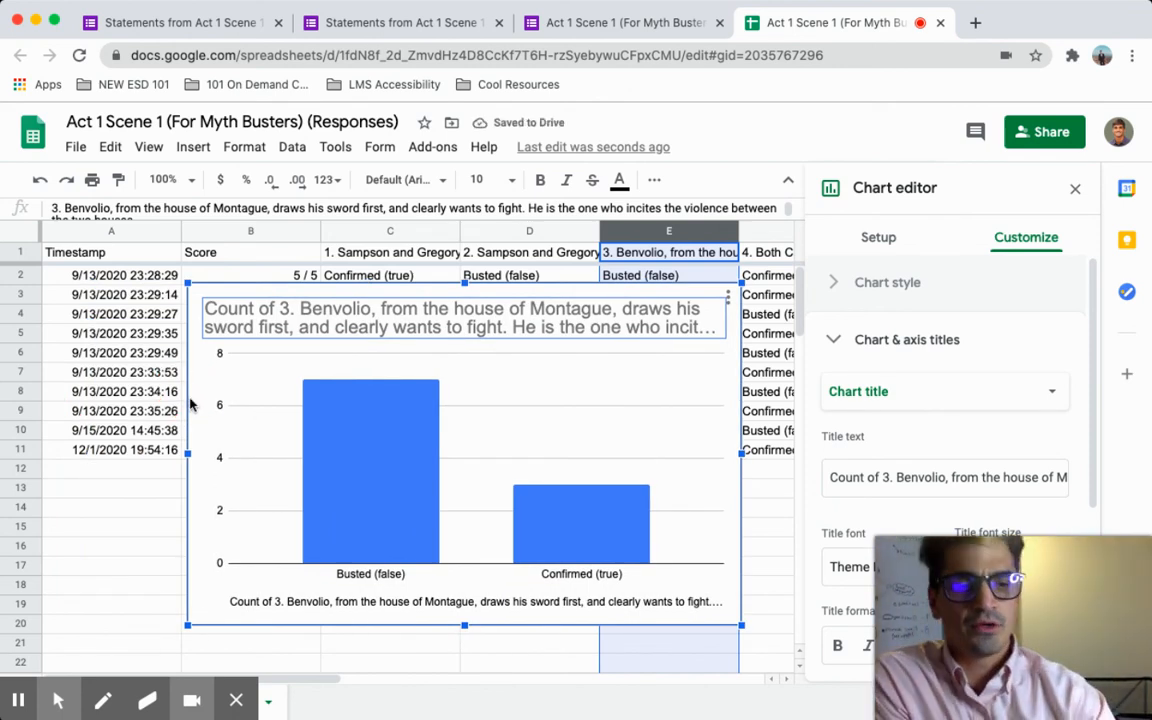
key("Delete")
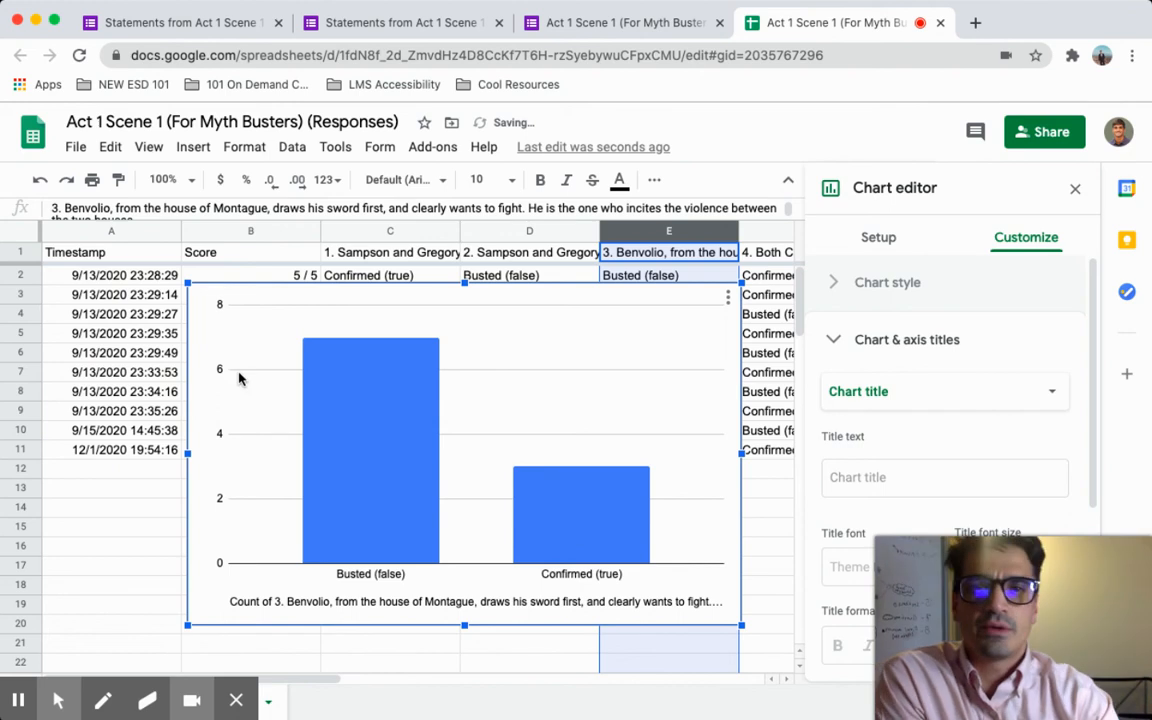
Examine the customization options for the chart's vertical axis and gridlines
left_click(219, 373)
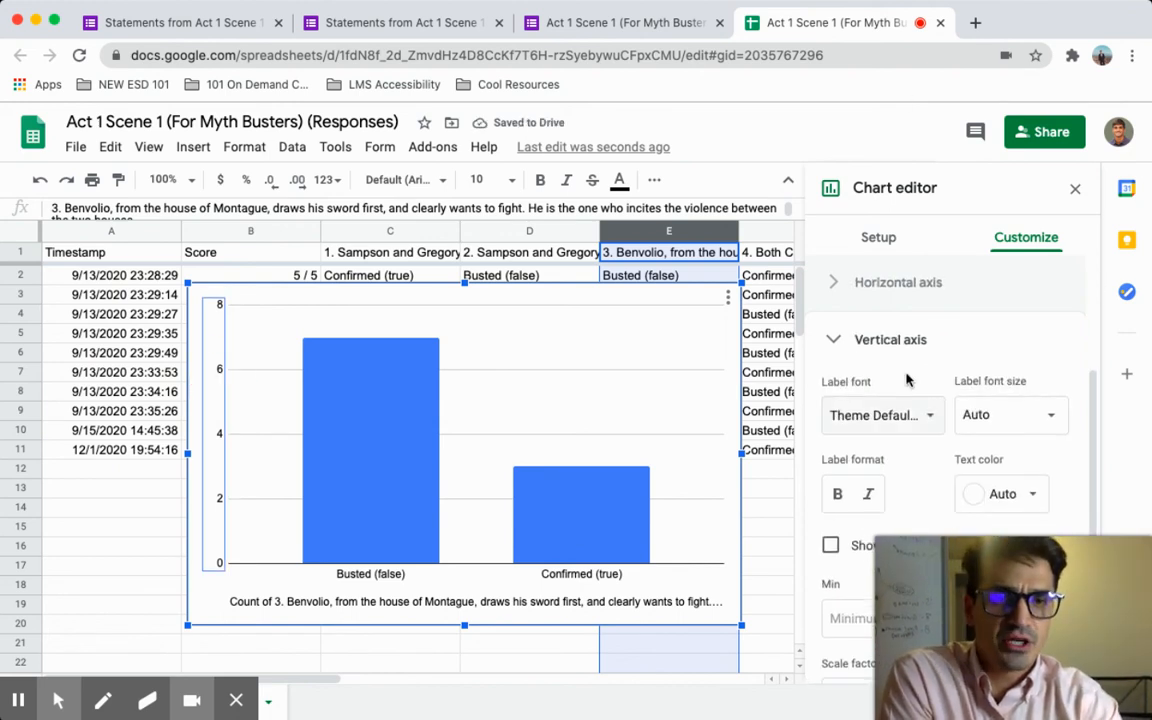
scroll(905, 380, "down", 2)
scroll(905, 380, "up", 4)
left_click(642, 348)
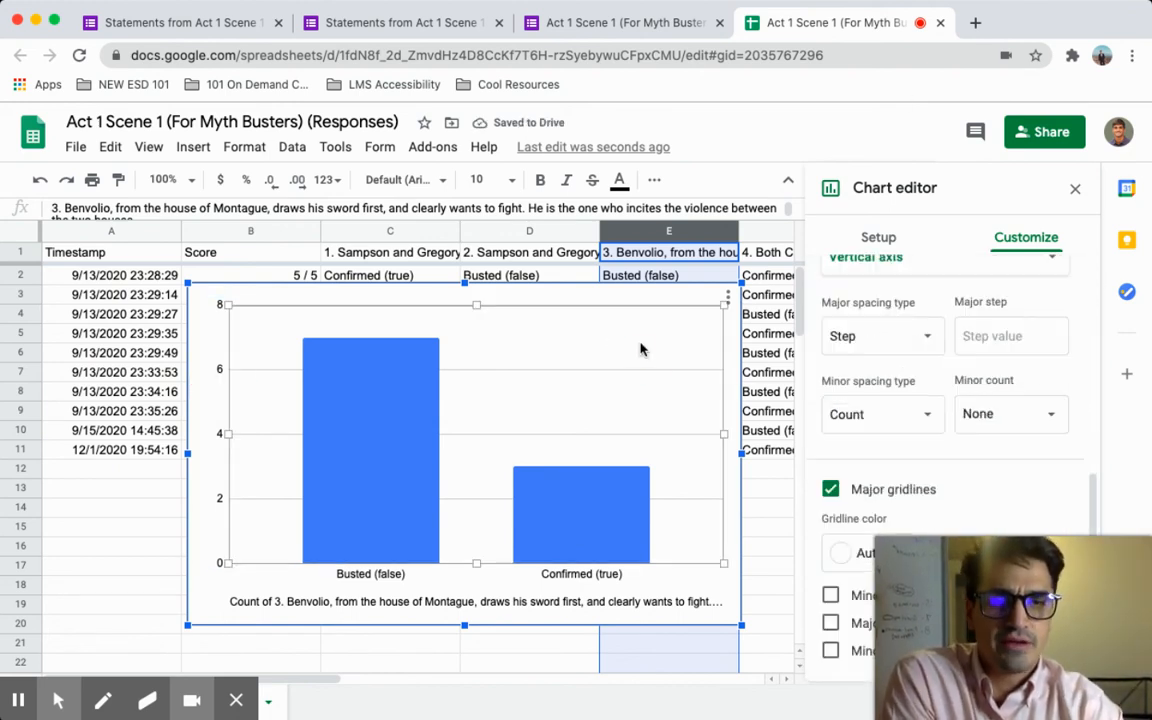
key("Delete")
Go back through the form's responses to the submission confirmation page and open a blank form for another response
left_click(634, 22)
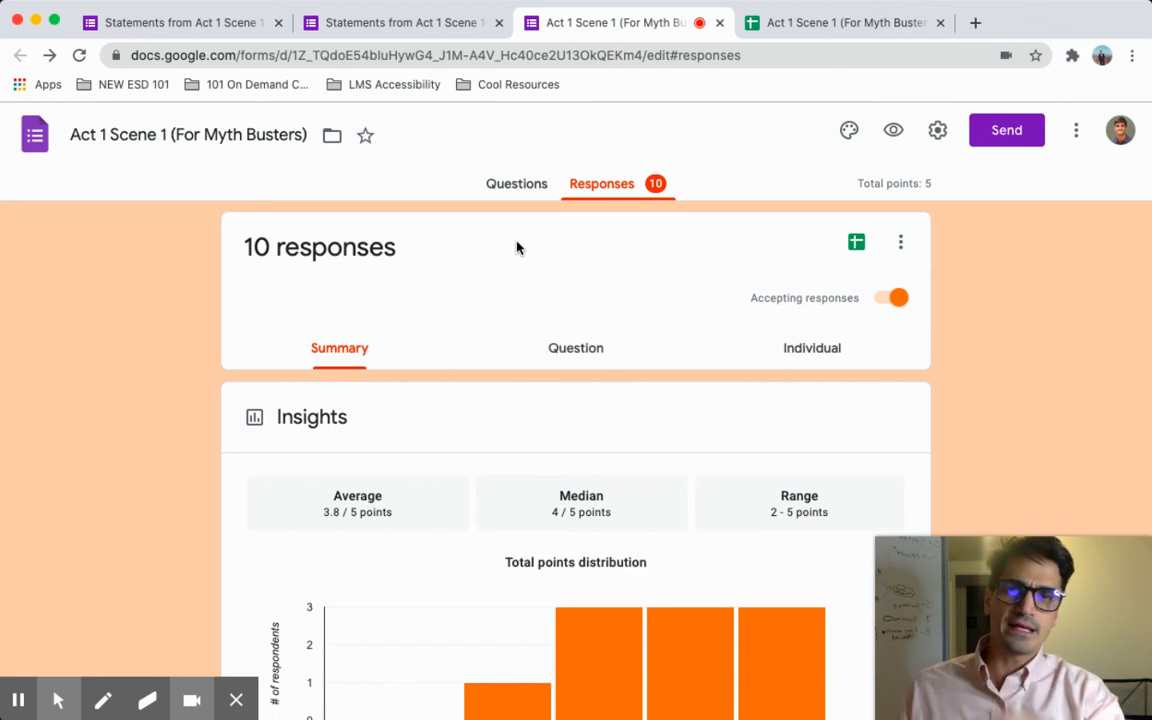
left_click(128, 23)
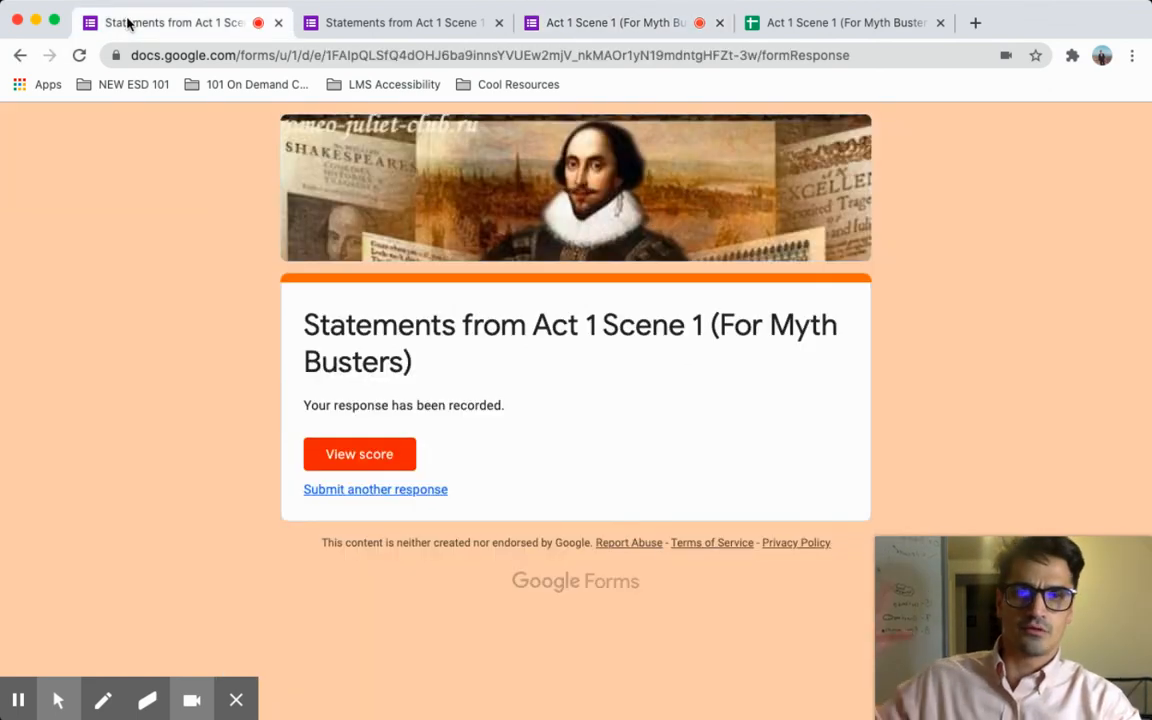
left_click(386, 489)
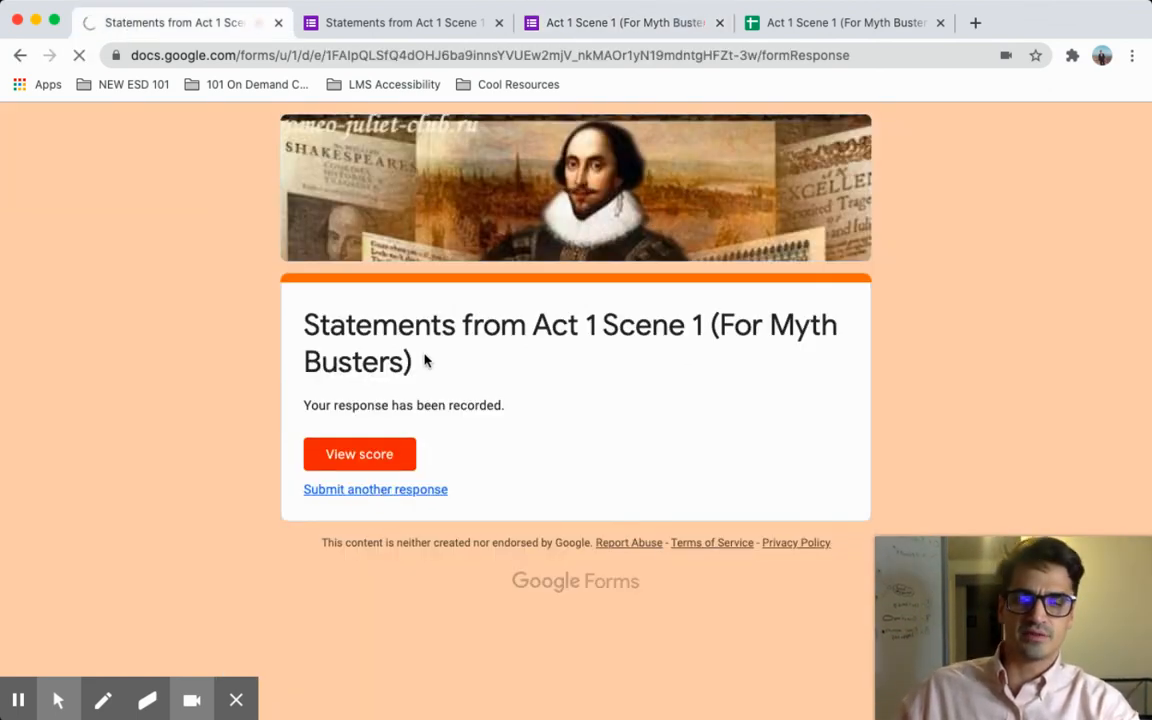
scroll(530, 553, "down", 6)
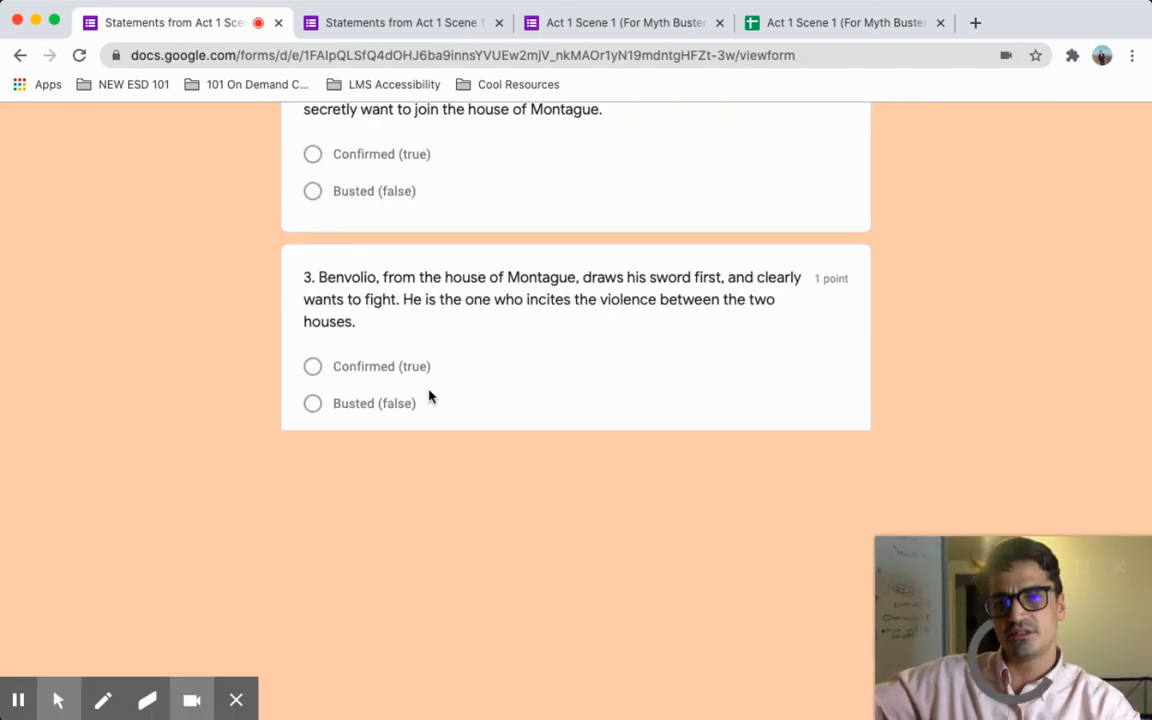
Revisit the submitted response's score page and look through the marked answers down to statement 5
left_click(385, 22)
scroll(680, 425, "down", 10)
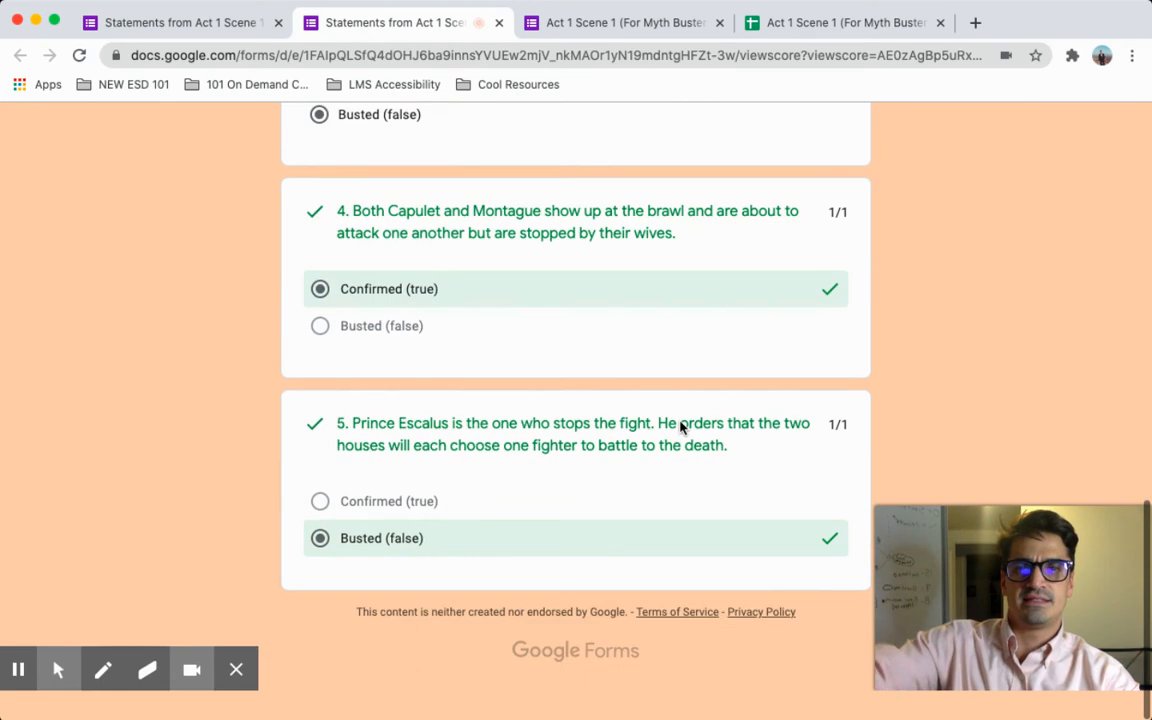
scroll(680, 426, "up", 10)
scroll(680, 424, "down", 10)
scroll(680, 424, "up", 10)
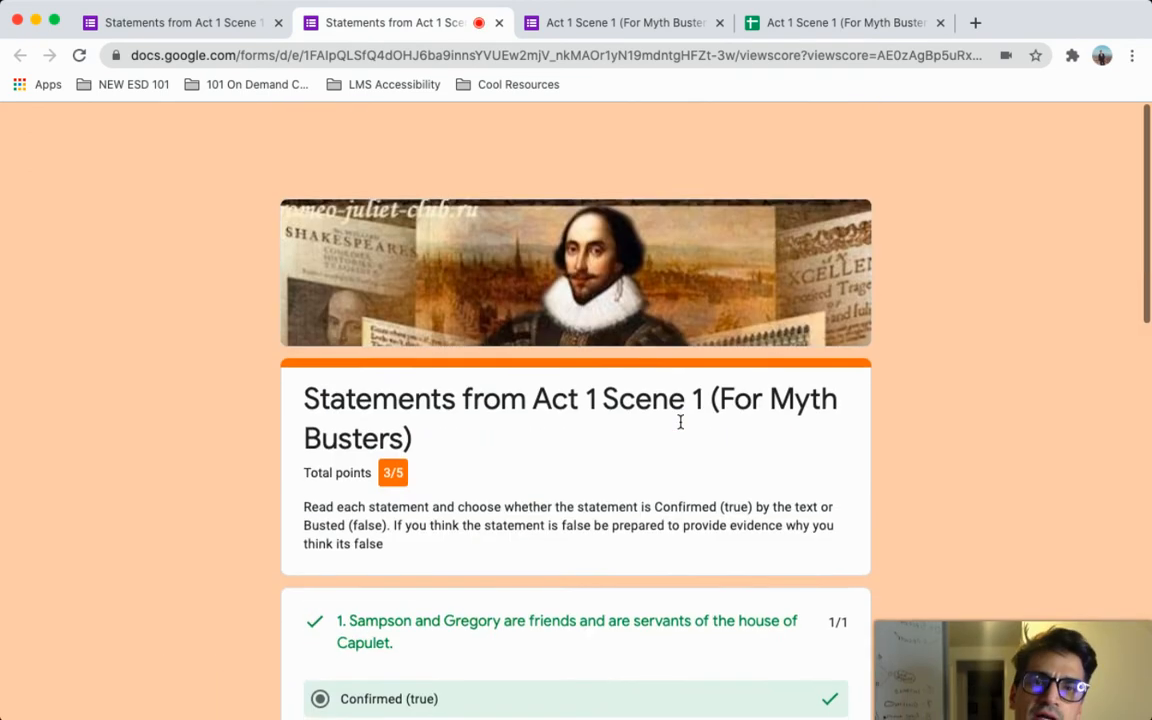
Return to the form editor's response summary and skim the Insights and all statement charts
left_click(640, 22)
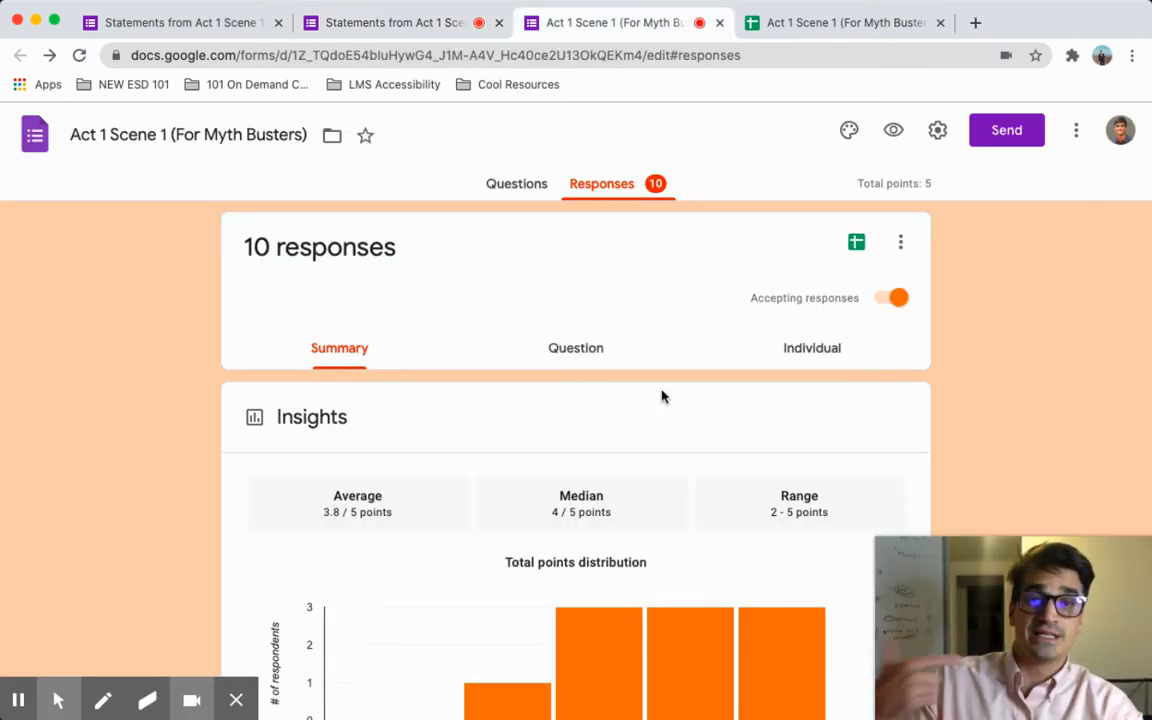
scroll(648, 270, "down", 2)
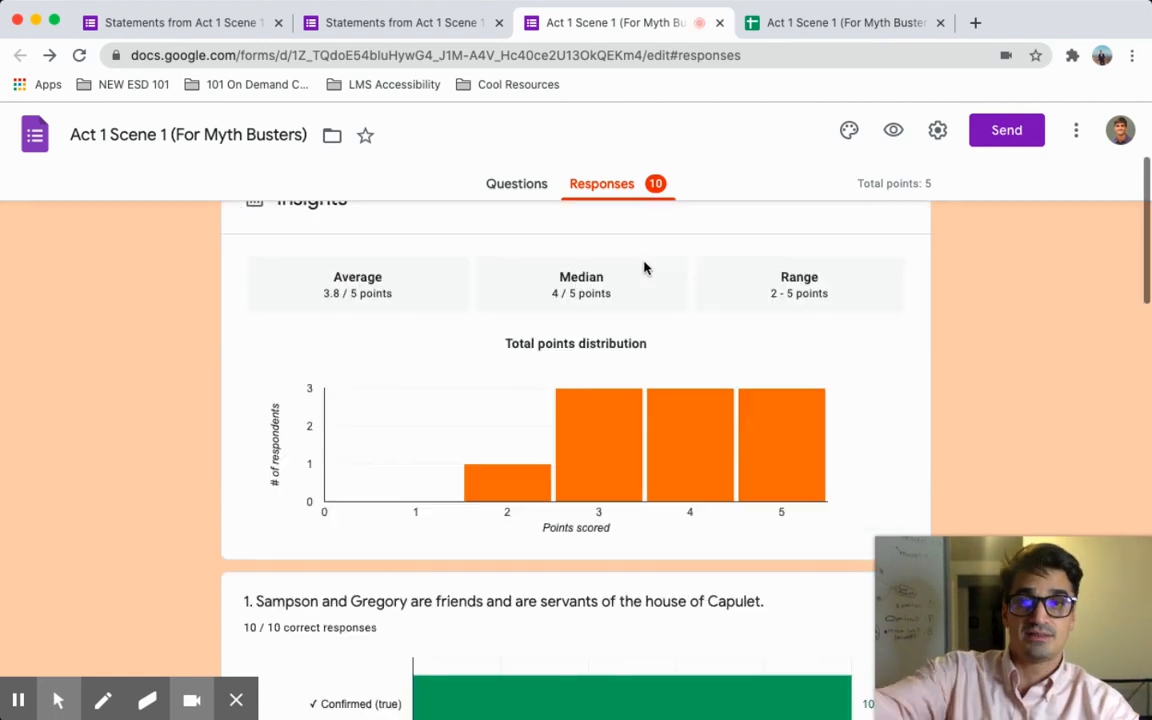
scroll(540, 450, "down", 15)
scroll(540, 442, "up", 18)
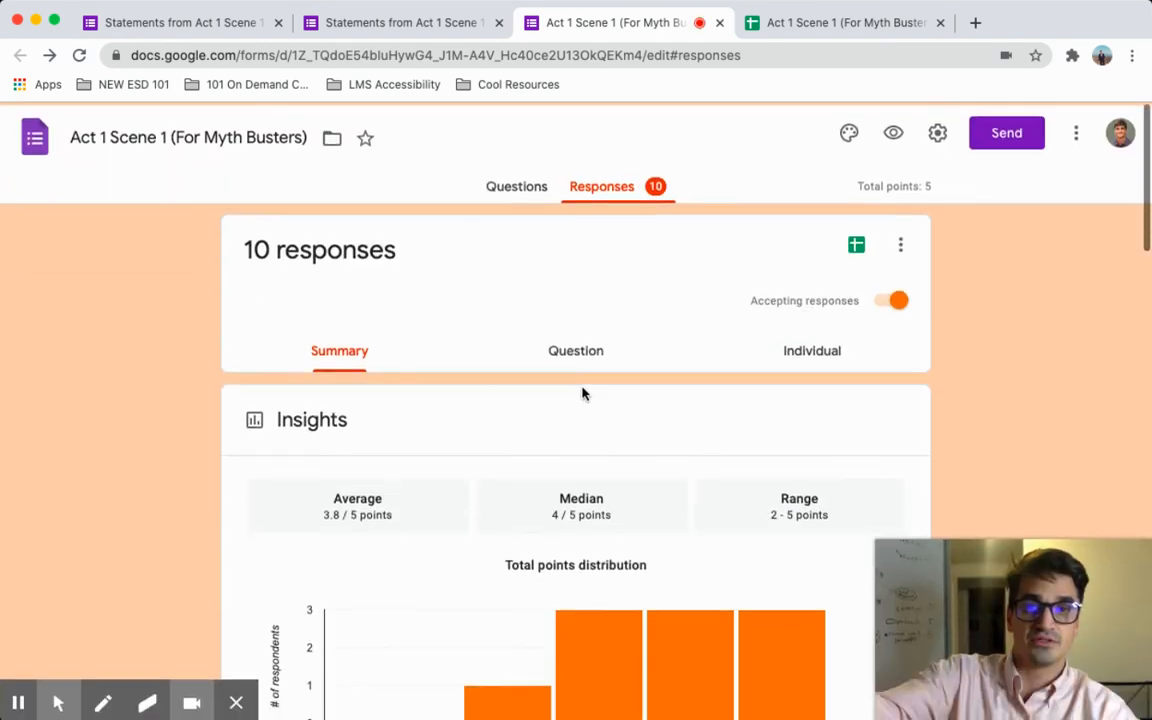
View the responses by question for statement 1, and examine the first individual response
left_click(590, 360)
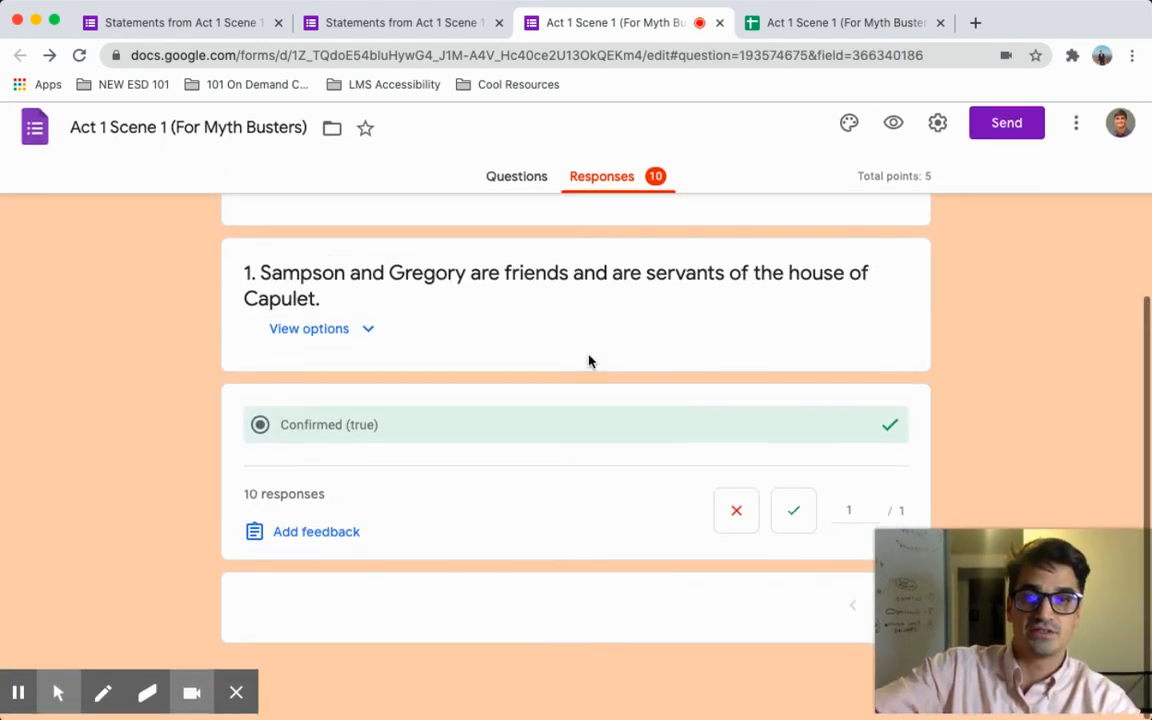
scroll(705, 362, "up", 3)
left_click(818, 295)
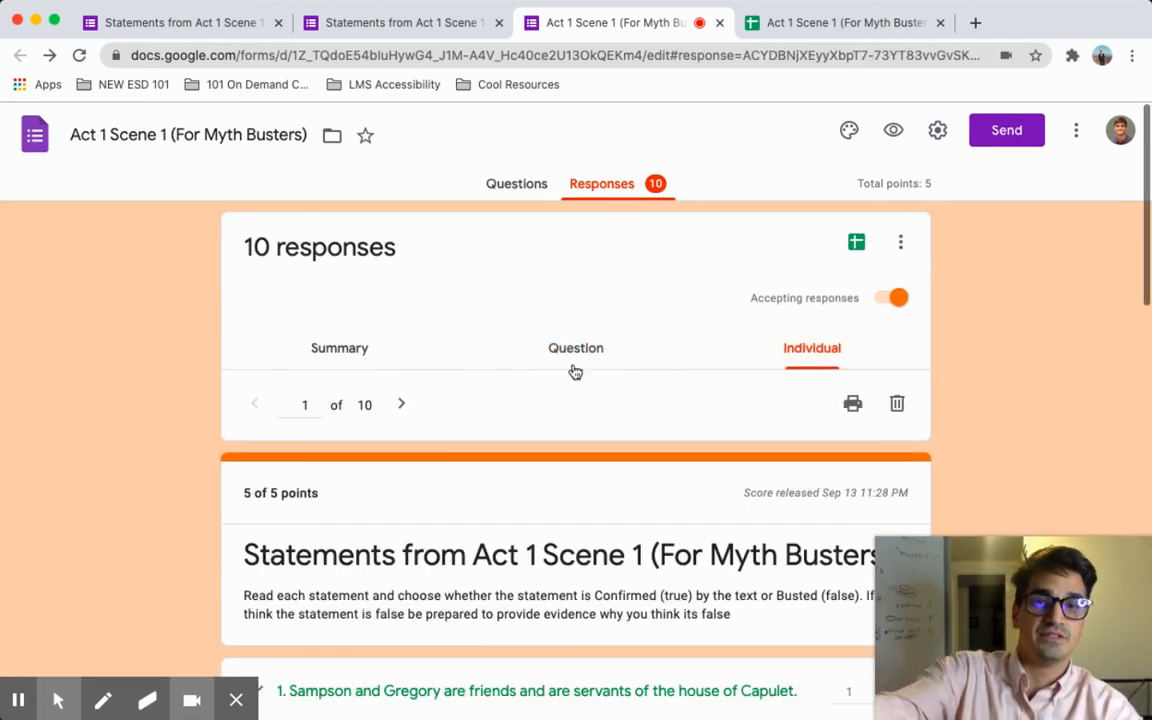
scroll(671, 444, "down", 2)
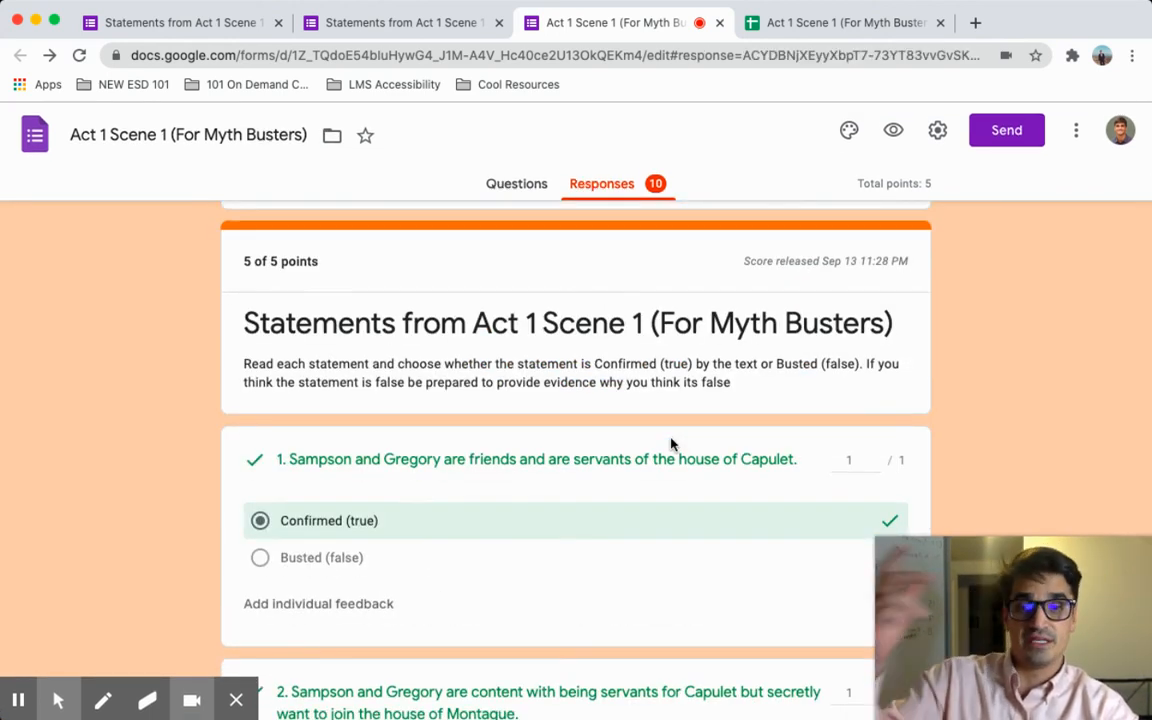
scroll(671, 444, "down", 2)
scroll(664, 445, "up", 4)
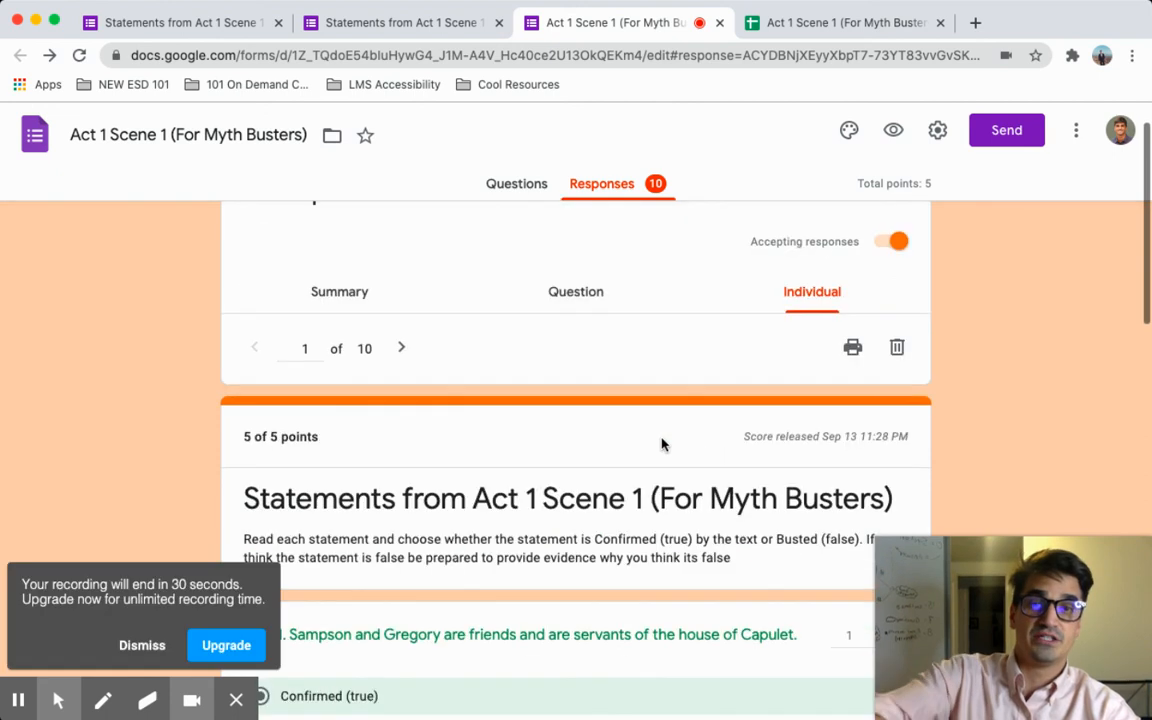
Go back to the response summary and return to the responses spreadsheet with the statement 3 chart
scroll(376, 374, "up", 1)
left_click(355, 359)
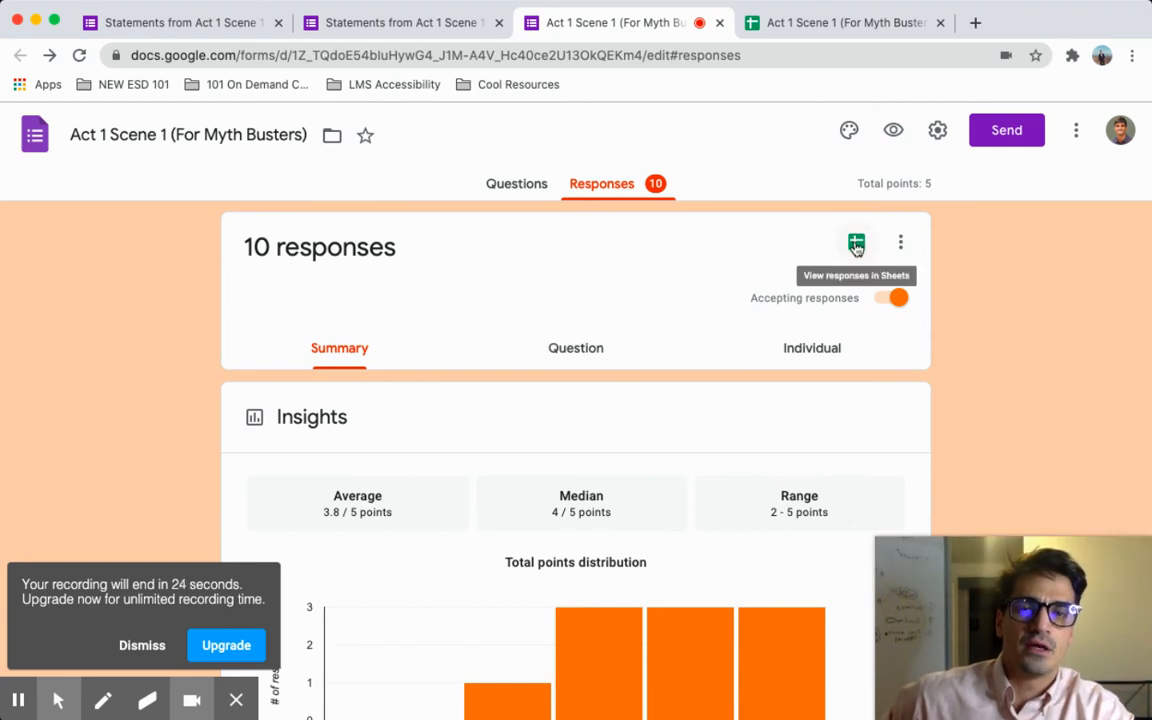
left_click(840, 25)
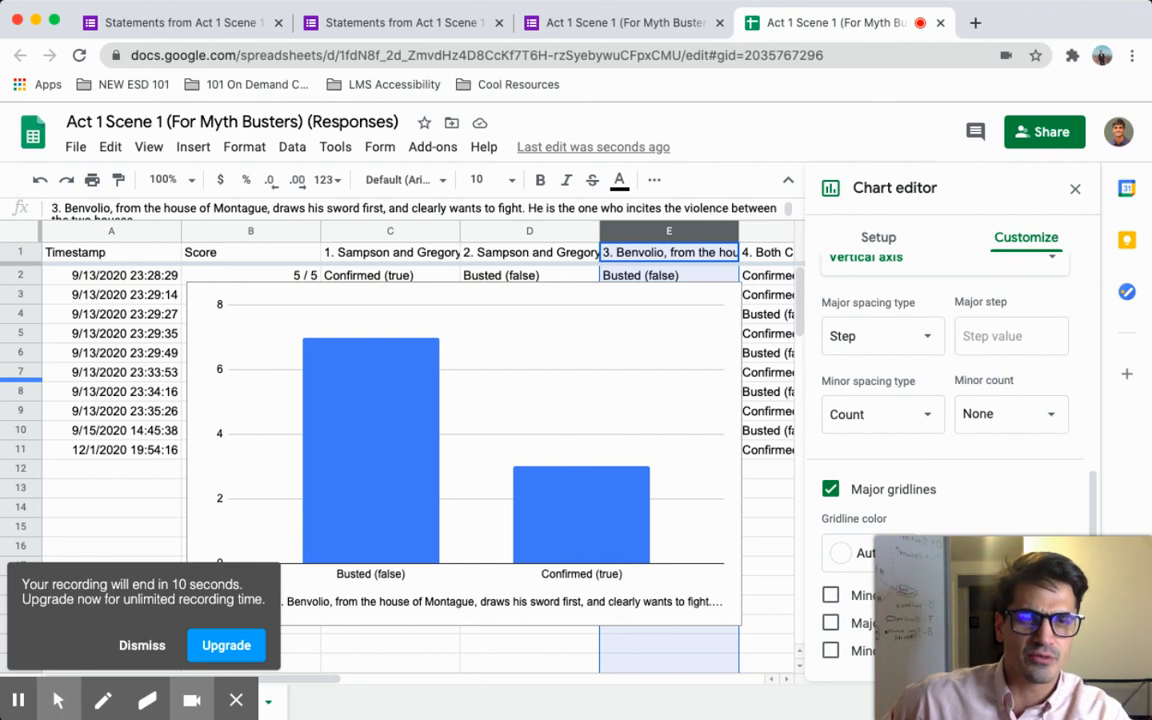
mouse_move(58, 700)
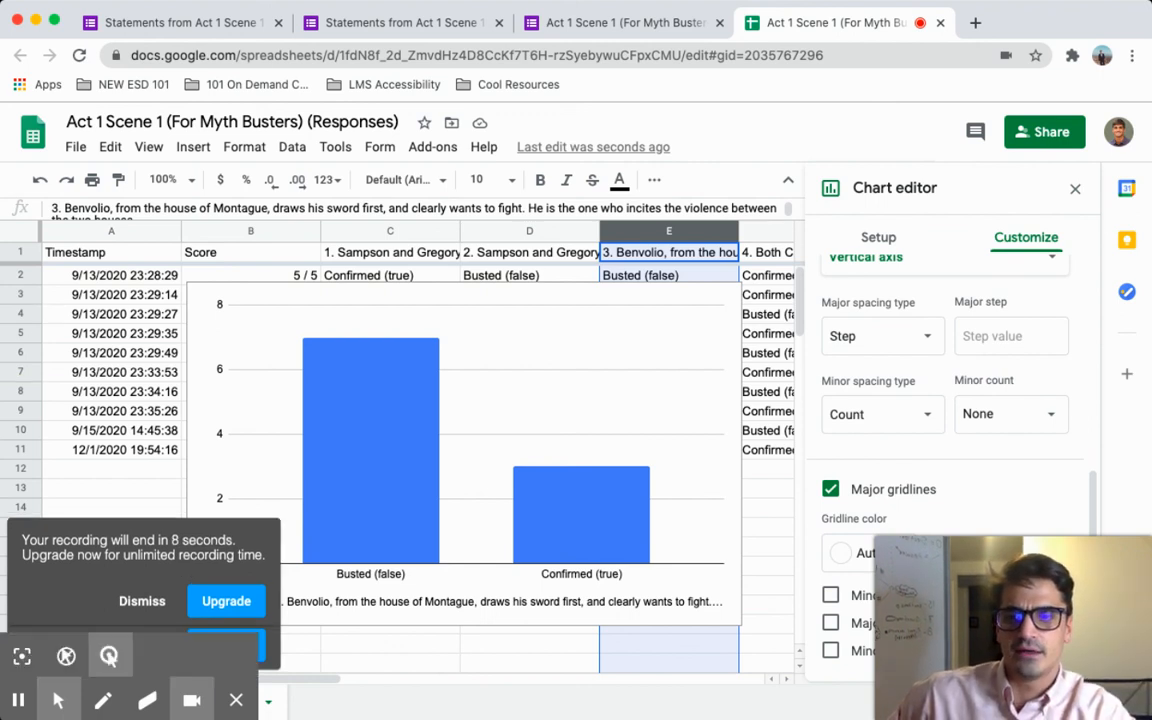